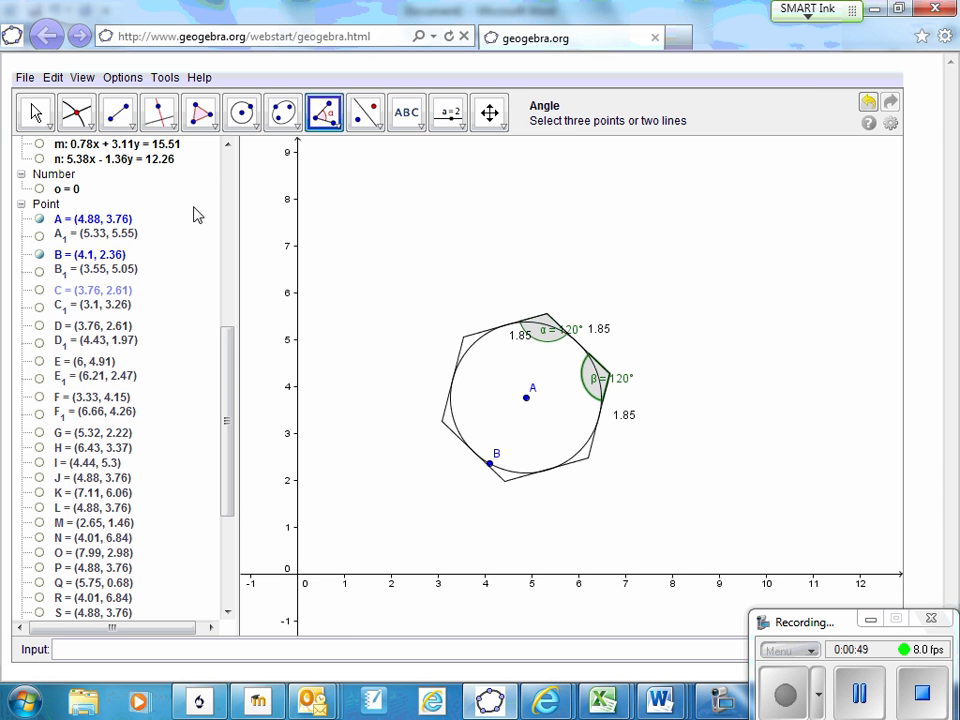
Start a new blank construction, discarding the changes to the current hexagon drawing
click(25, 80)
click(47, 97)
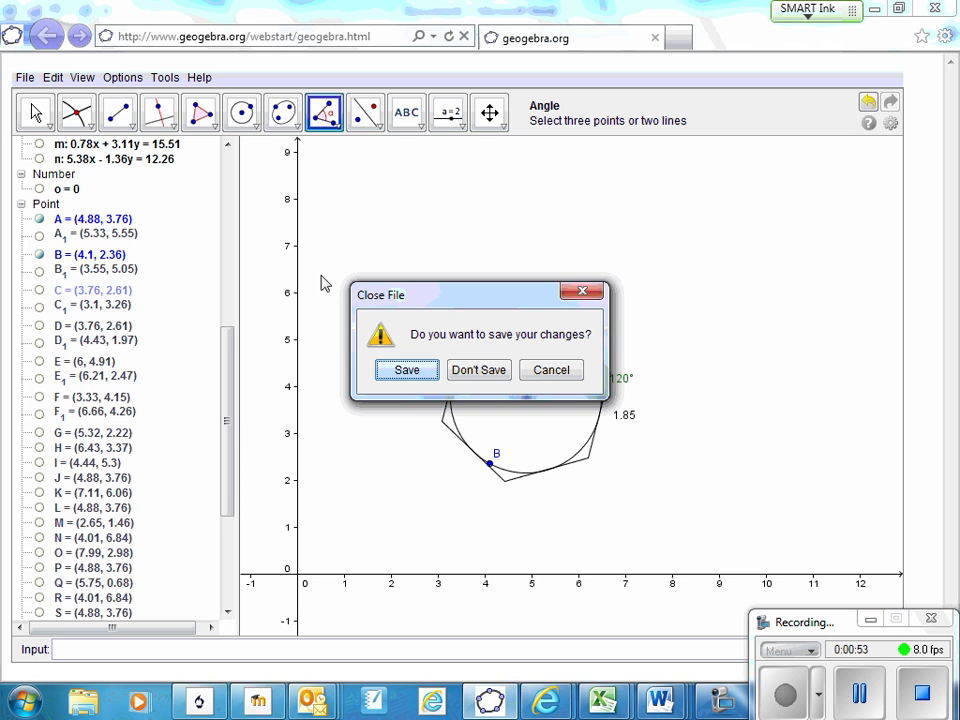
click(479, 372)
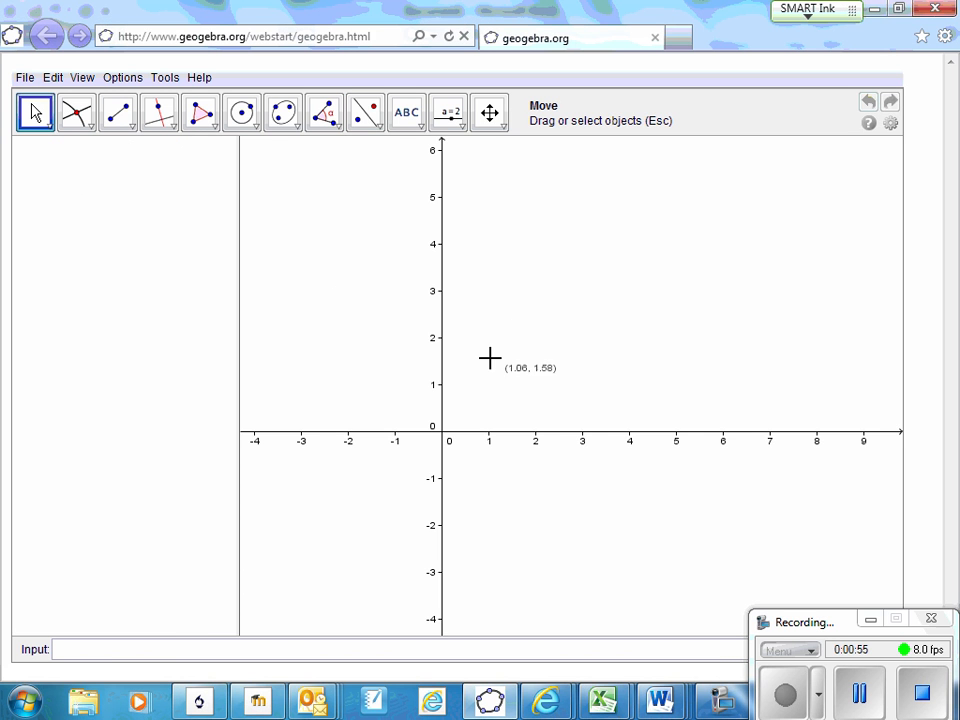
Draw a circle centred at about (5.44, 4.94) through a point at about (4.06, 3.78), within the first quadrant
click(489, 113)
drag(512, 358, 375, 514)
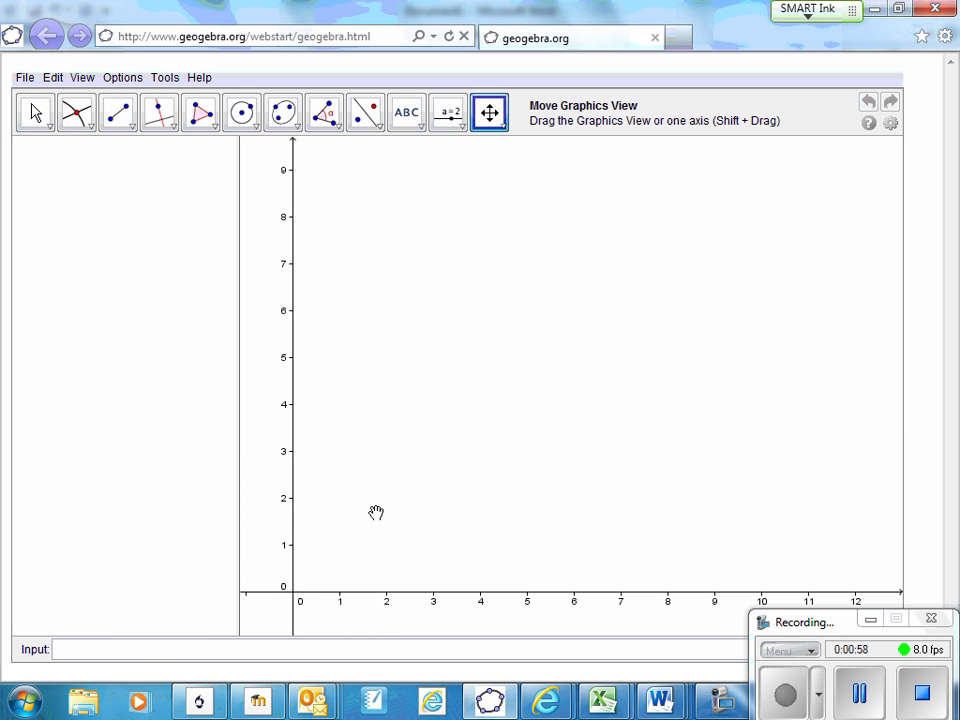
click(243, 113)
click(548, 360)
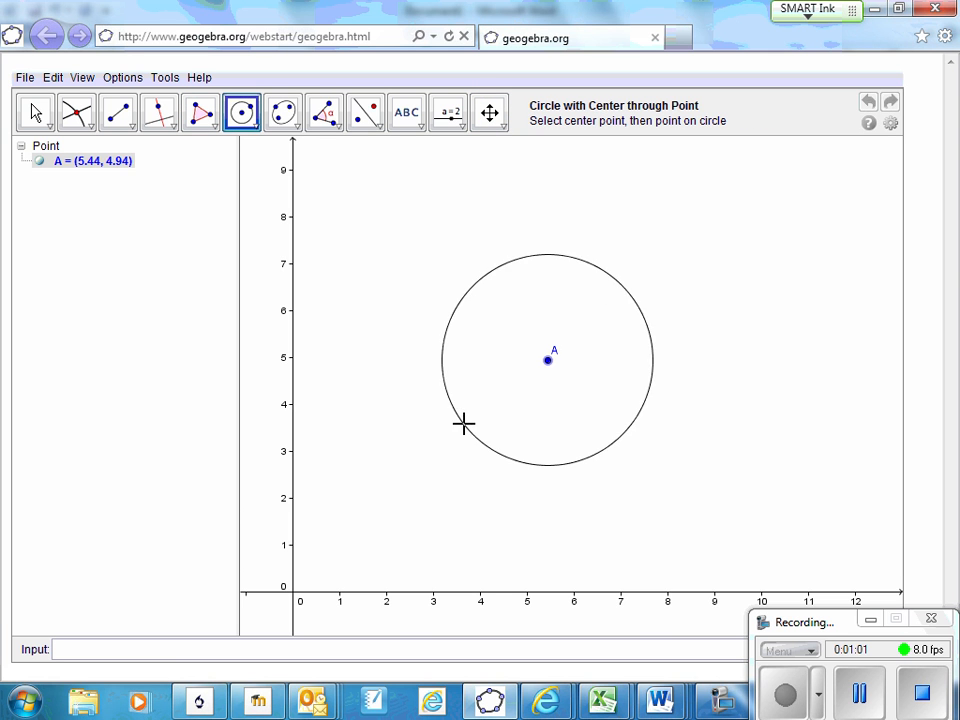
click(483, 413)
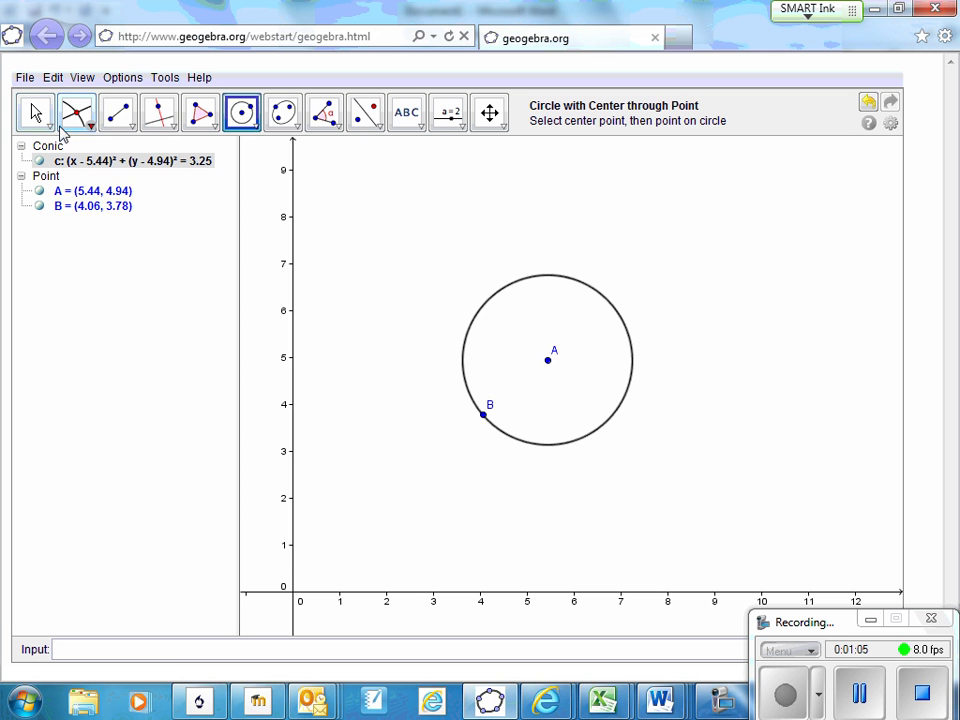
Draw a line through the circle's centre A and a new point outside the circle at about (3.34, 1.86)
click(130, 128)
click(118, 152)
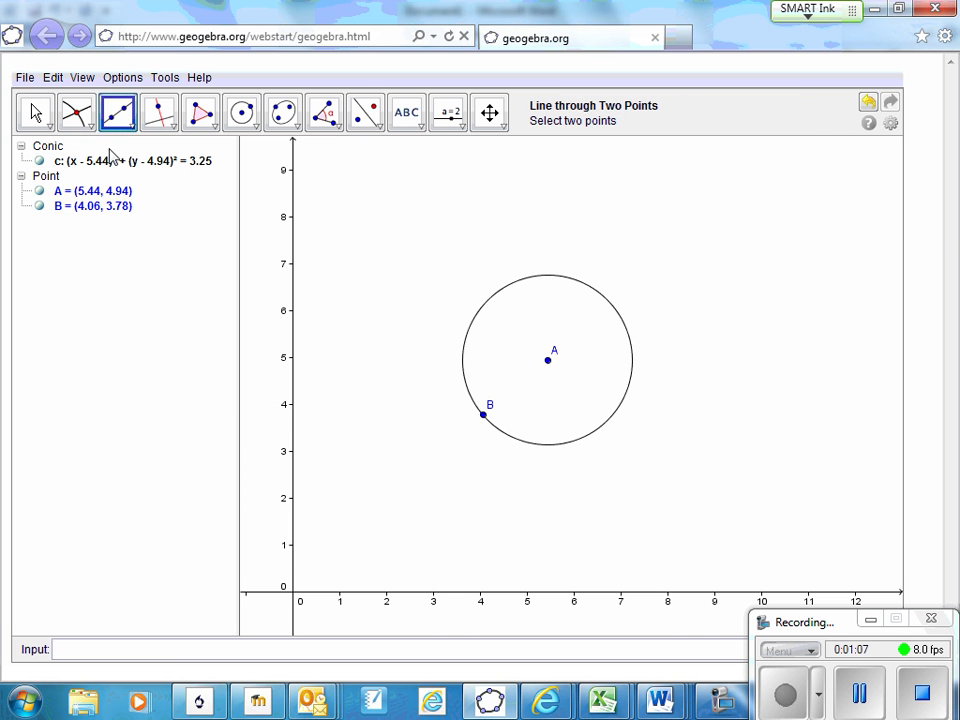
click(549, 362)
click(494, 407)
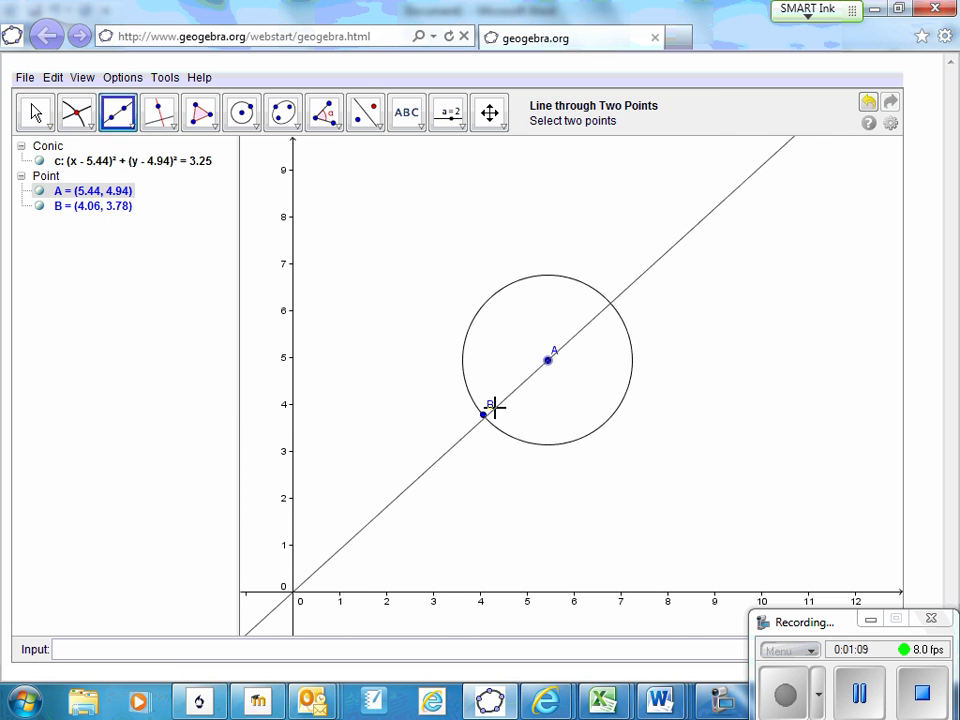
click(485, 416)
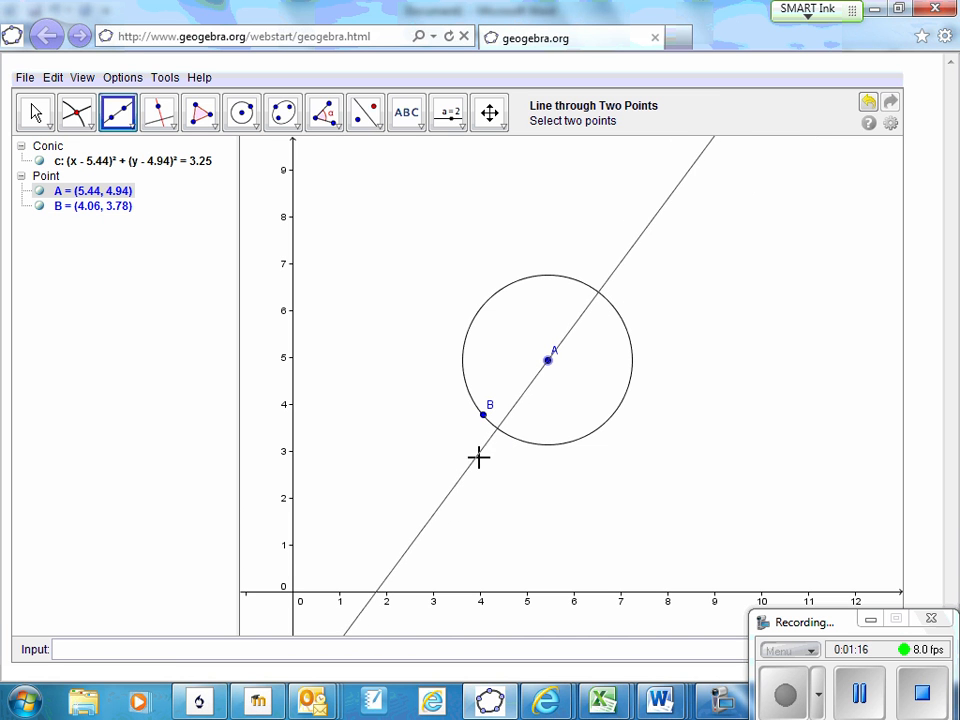
click(449, 504)
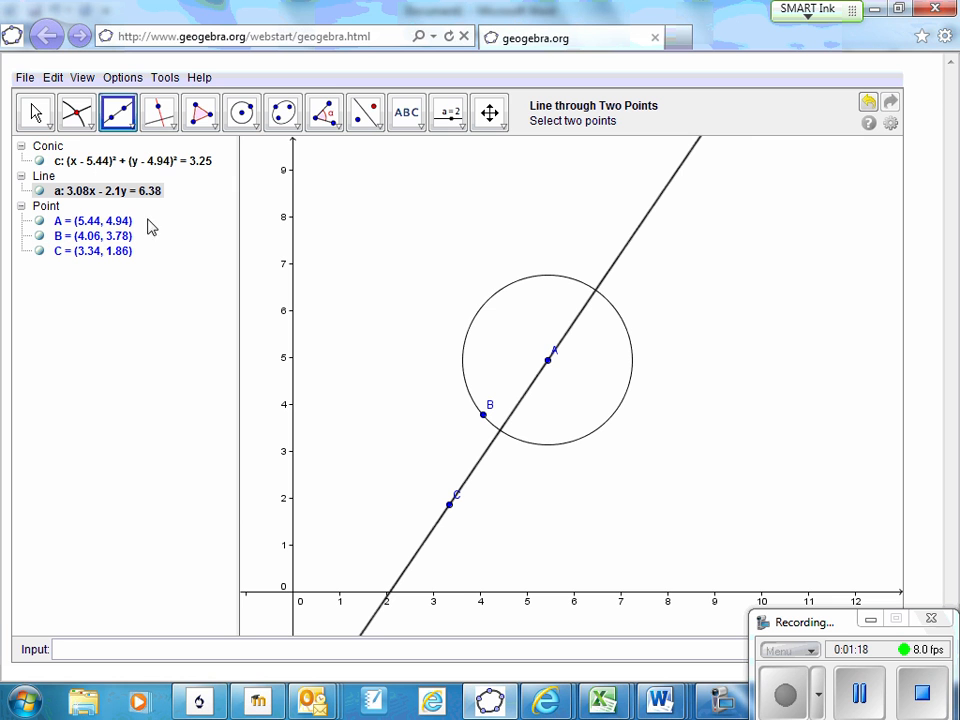
Mark both intersection points of the line through A and C with the circle
click(76, 112)
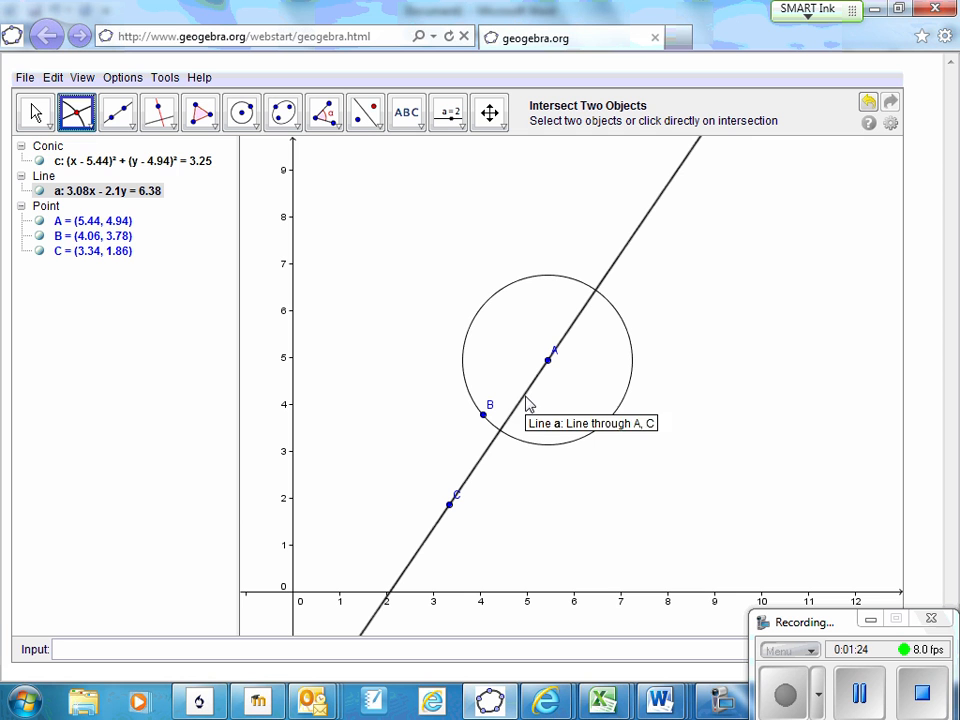
click(525, 395)
click(520, 448)
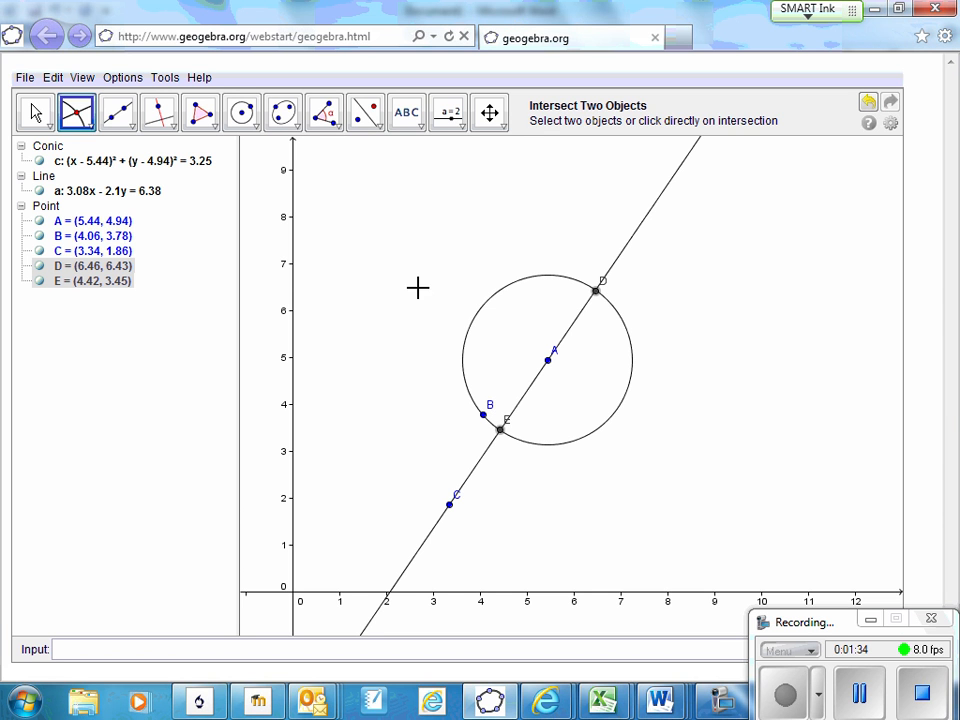
Draw a circle centred at the line's upper intersection point D and passing through centre A
click(248, 118)
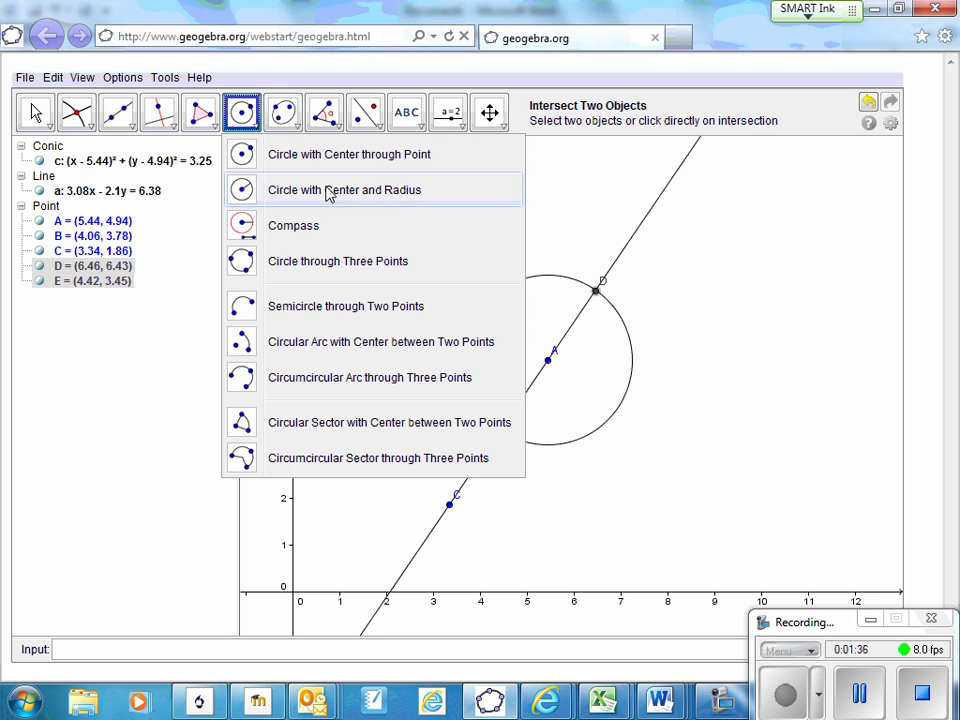
click(245, 157)
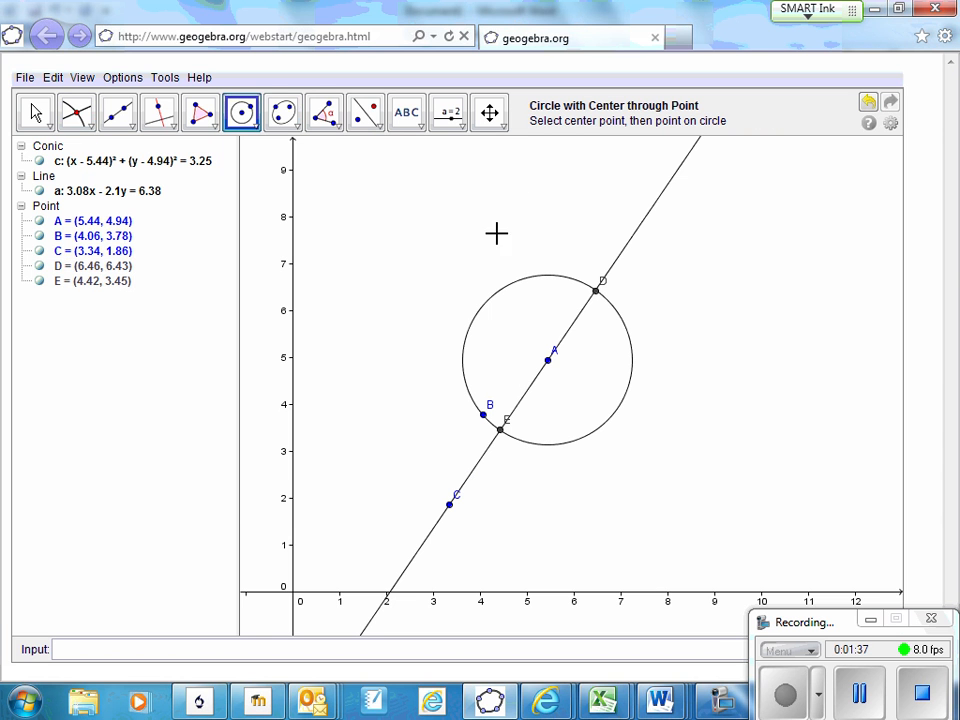
click(596, 291)
click(547, 358)
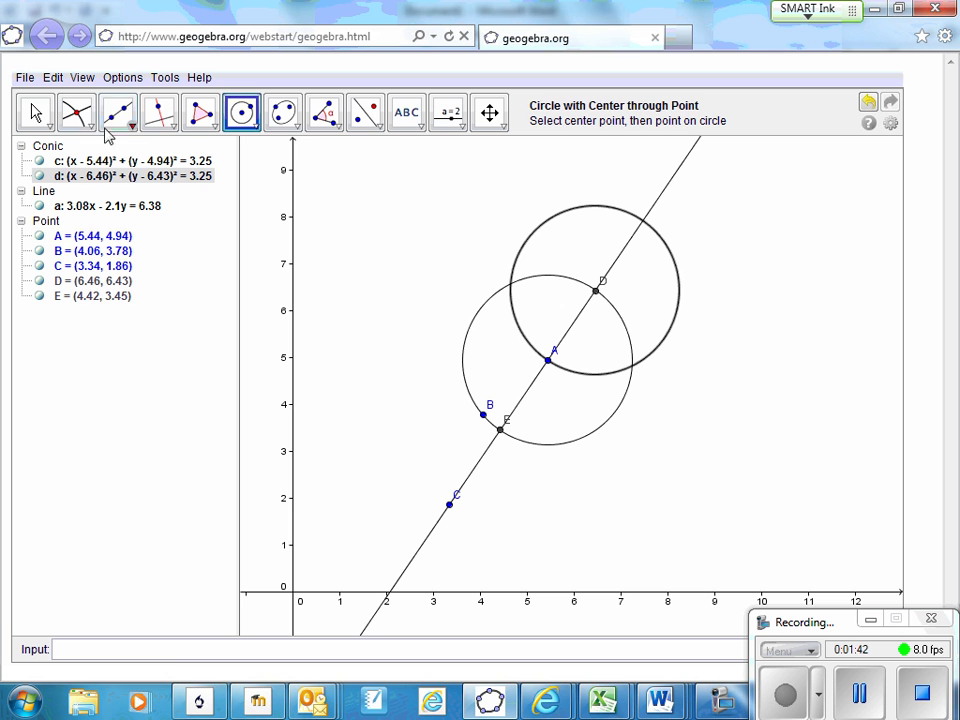
Mark both intersection points of the circle centred at D with the original circle centred at A
click(72, 105)
click(498, 292)
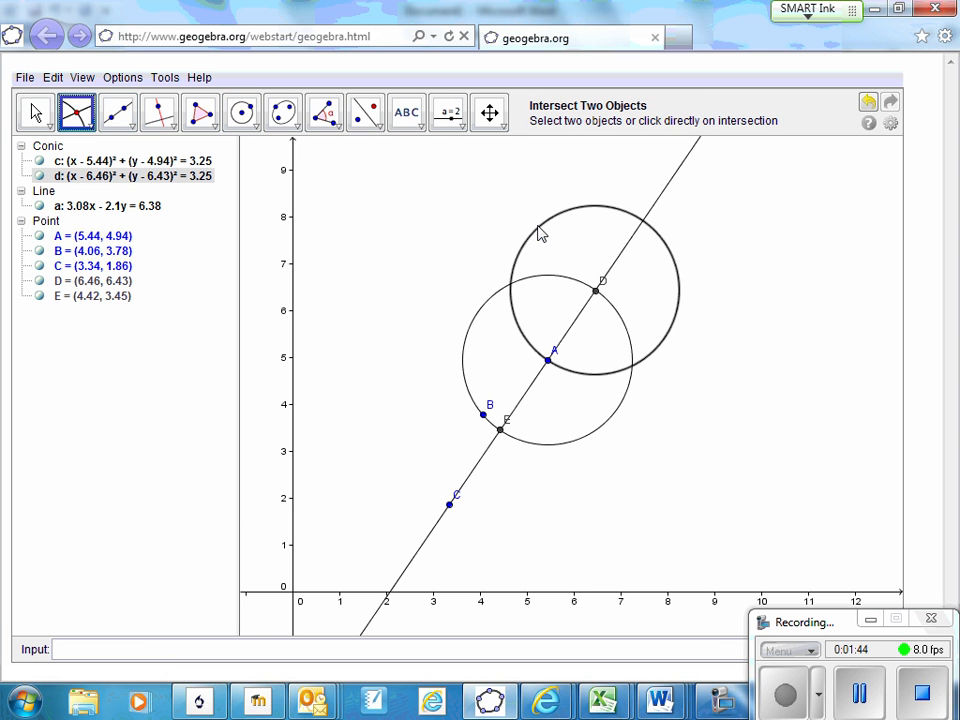
click(538, 276)
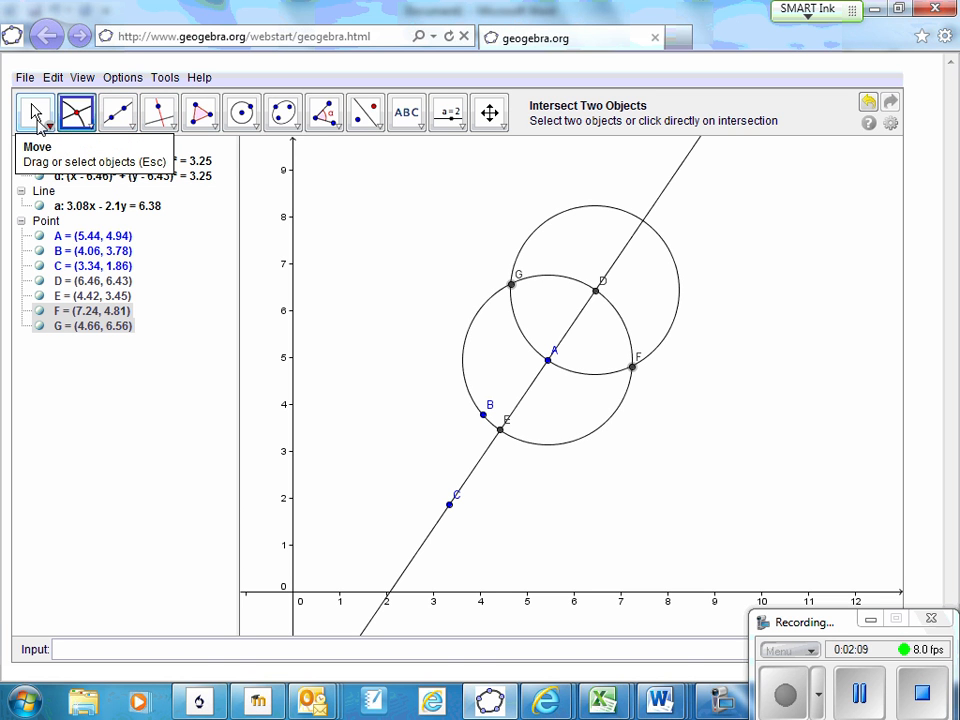
Draw a circle centred at the line's lower intersection point E and passing through centre A
click(242, 112)
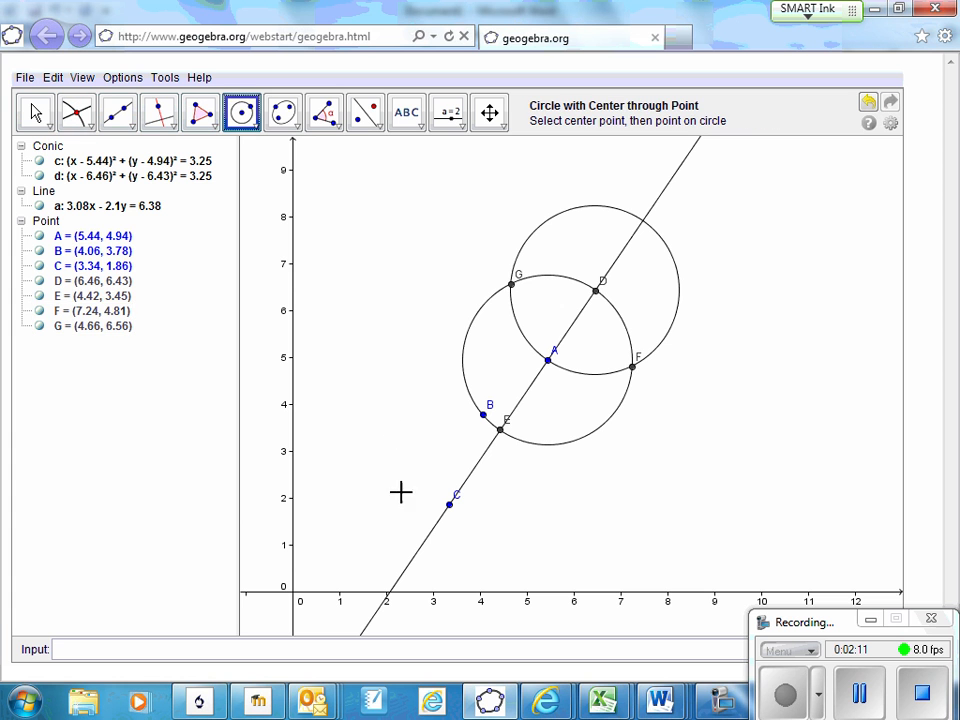
click(502, 432)
click(548, 360)
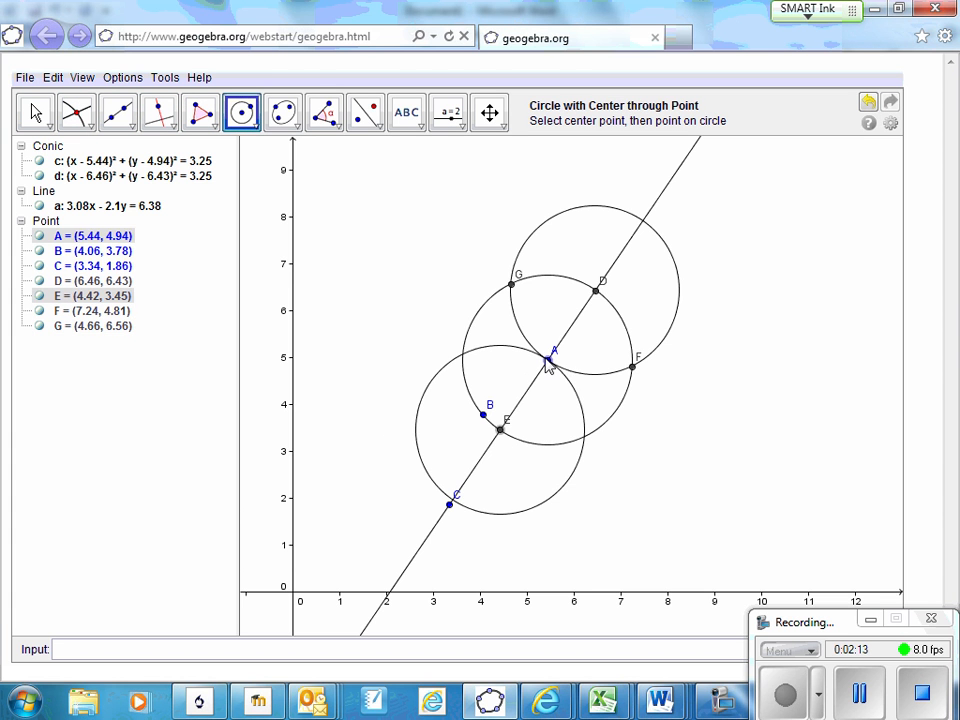
Mark both intersection points of the circle centred at E with the original circle centred at A
click(77, 115)
click(467, 340)
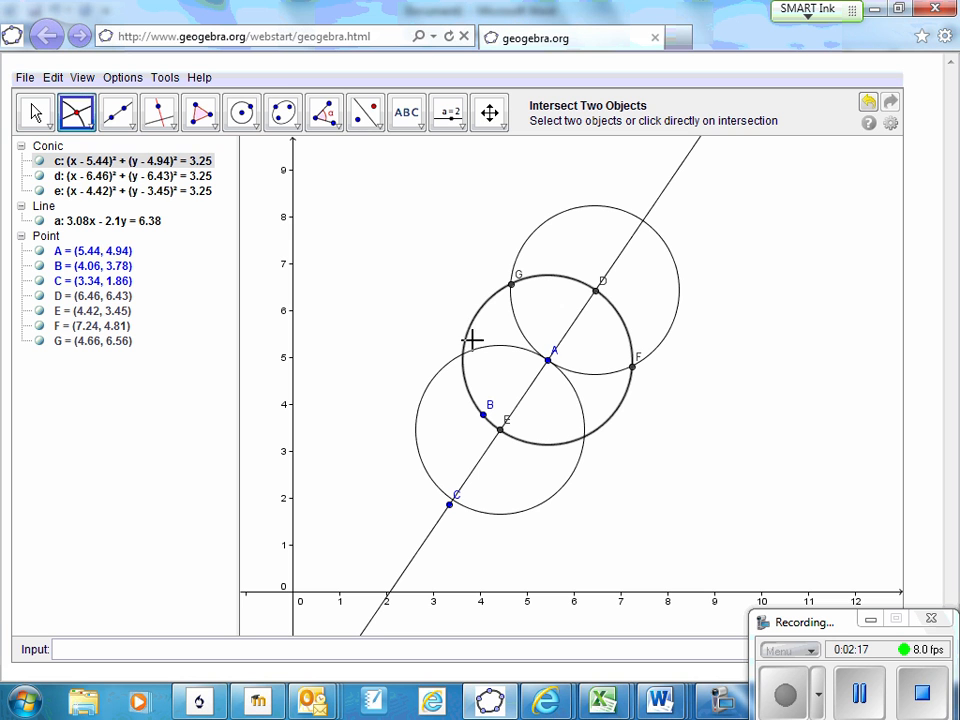
click(473, 345)
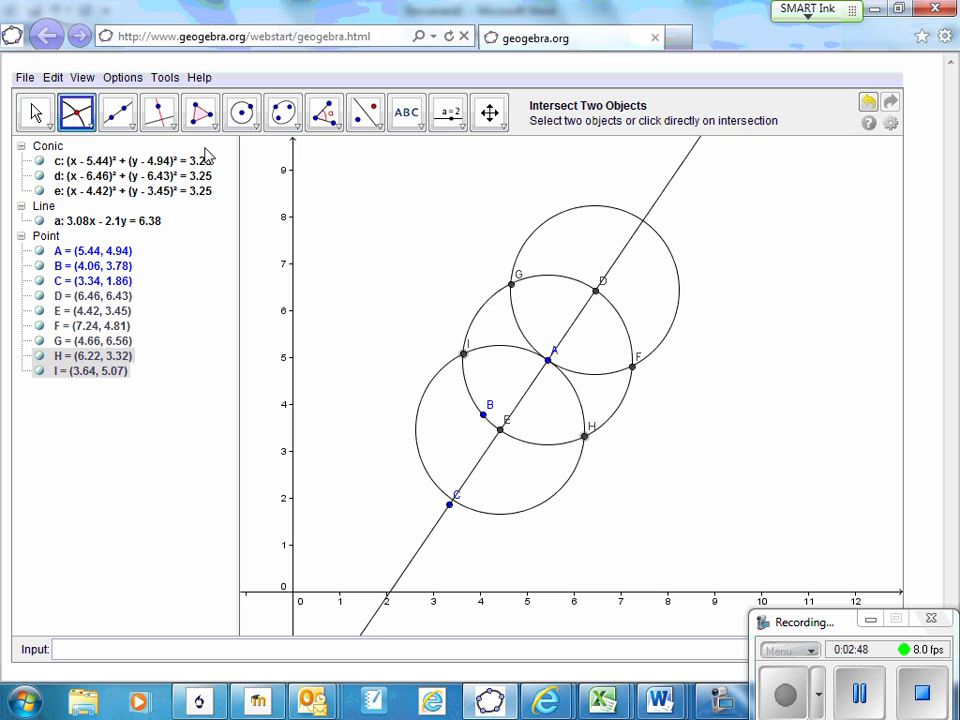
click(610, 272)
click(598, 294)
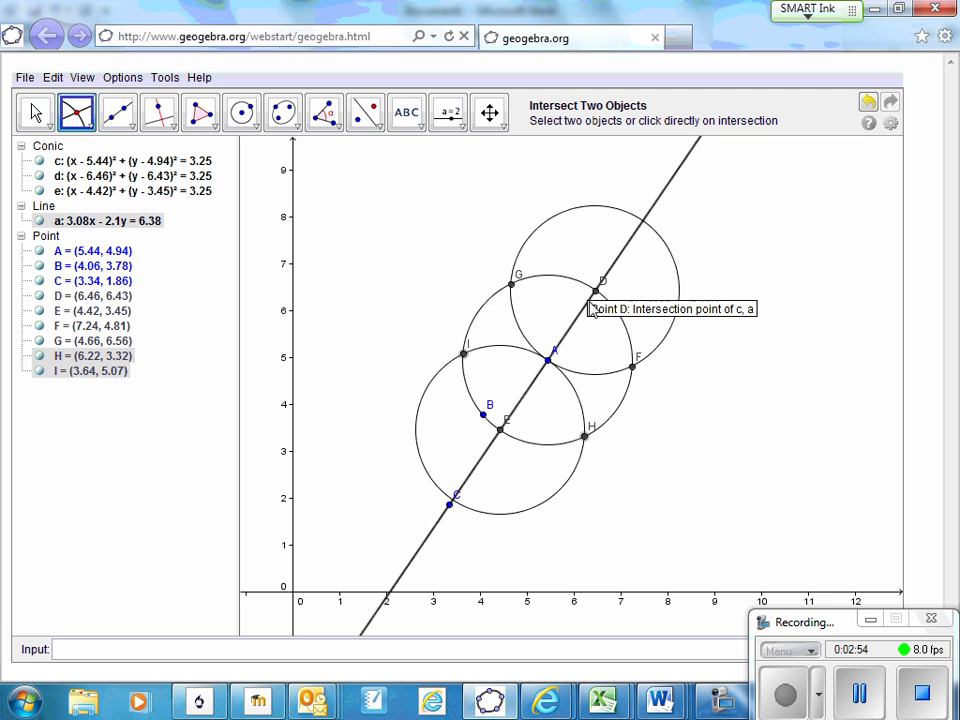
click(597, 293)
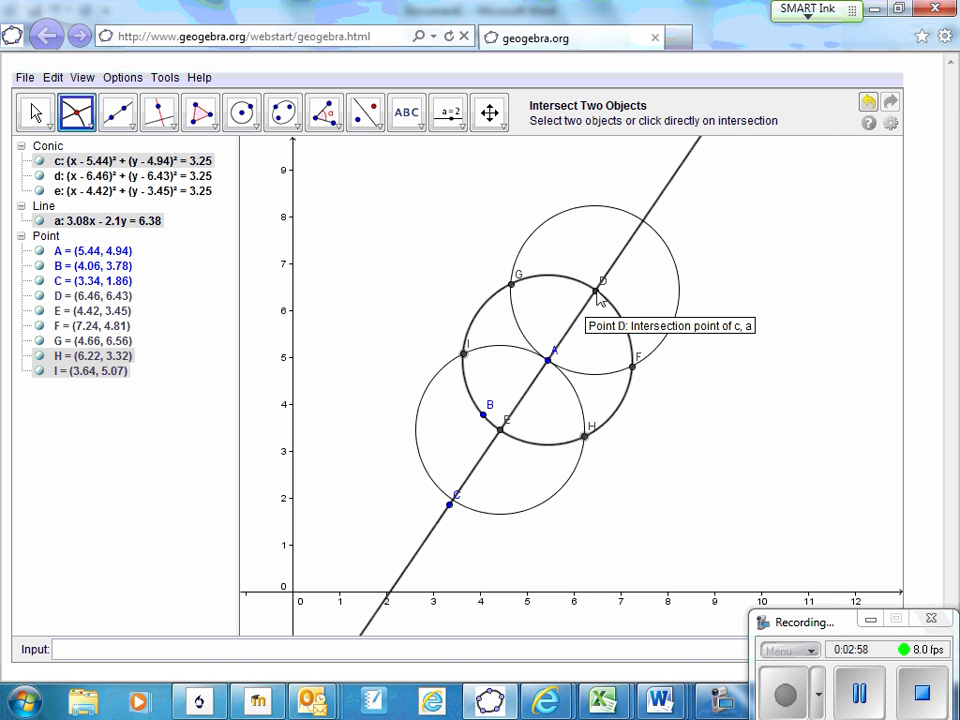
Draw a small circle centred at point D through a new point at about (6.9, 6.54)
click(241, 112)
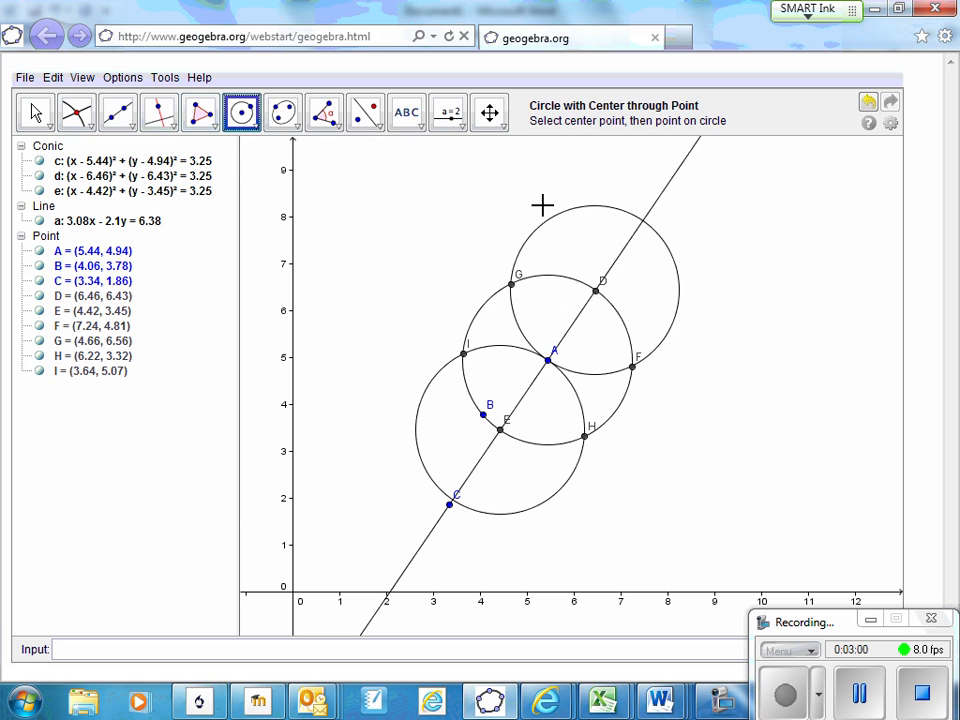
click(597, 291)
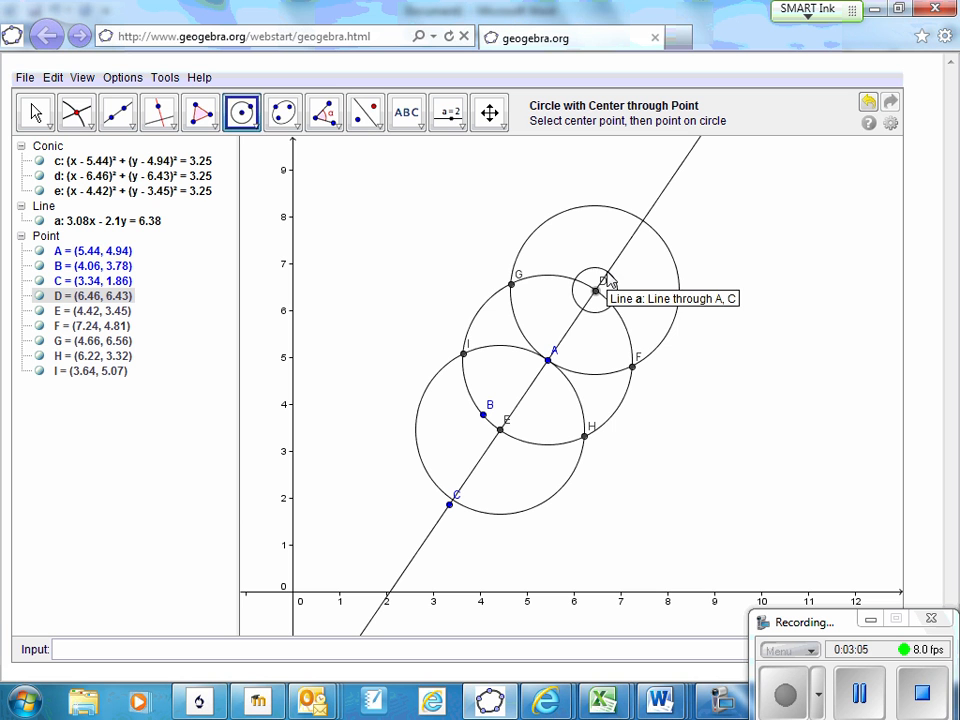
click(616, 285)
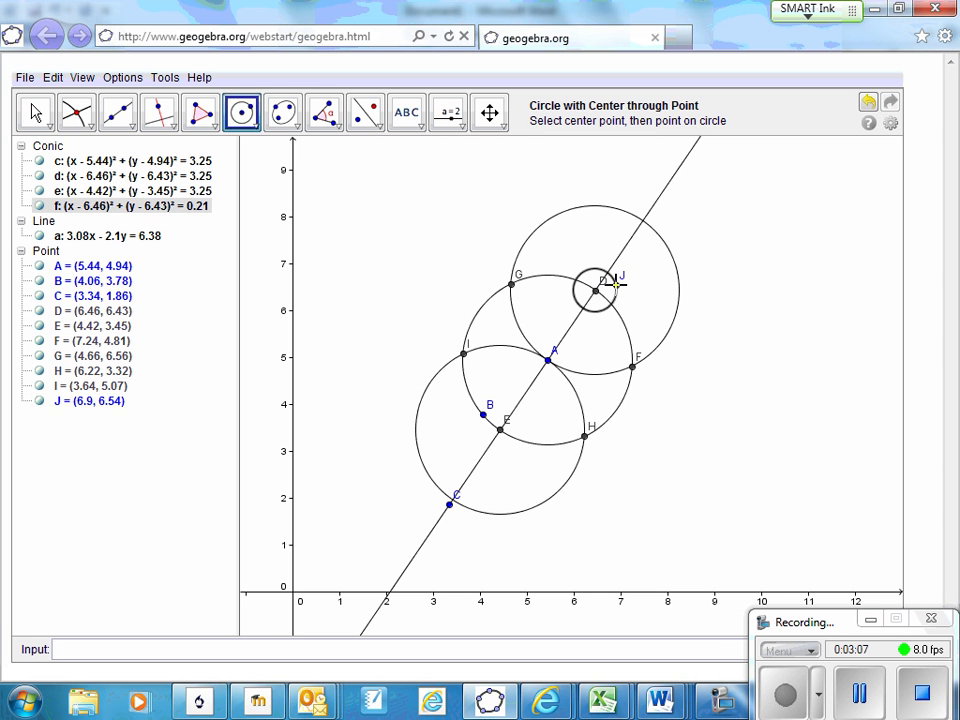
Mark both intersection points of the small circle around D with the line through A and C
click(80, 114)
click(588, 274)
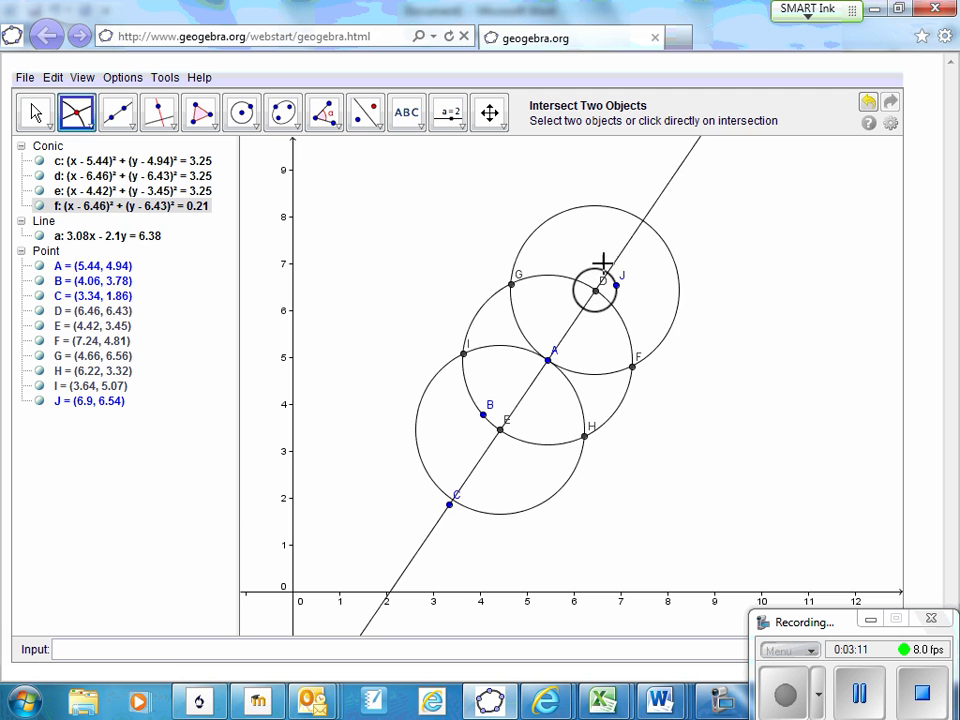
click(610, 271)
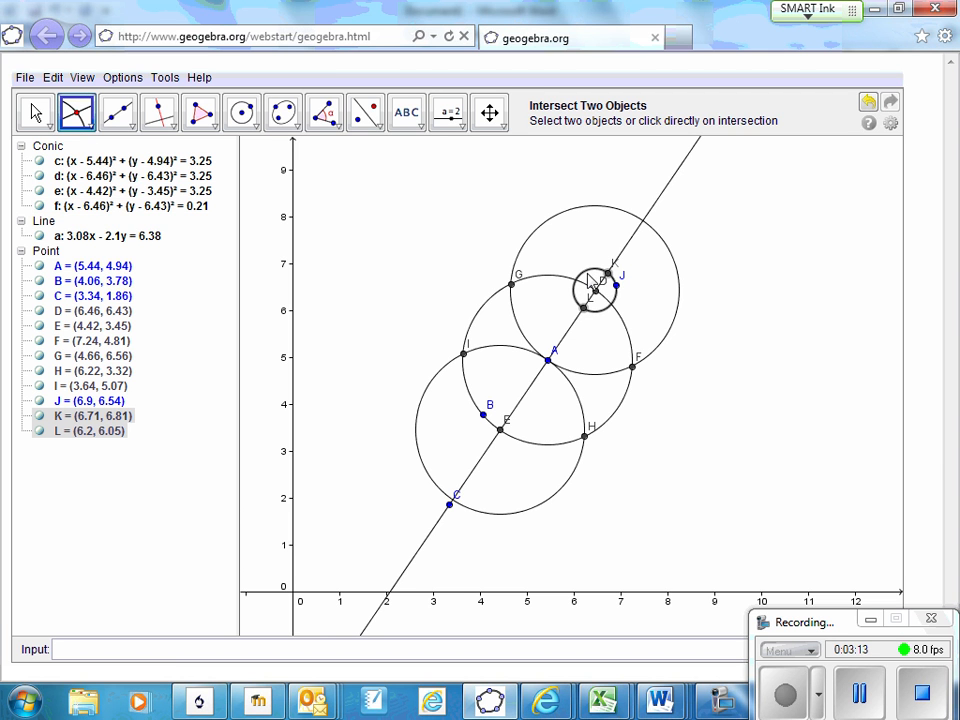
click(242, 112)
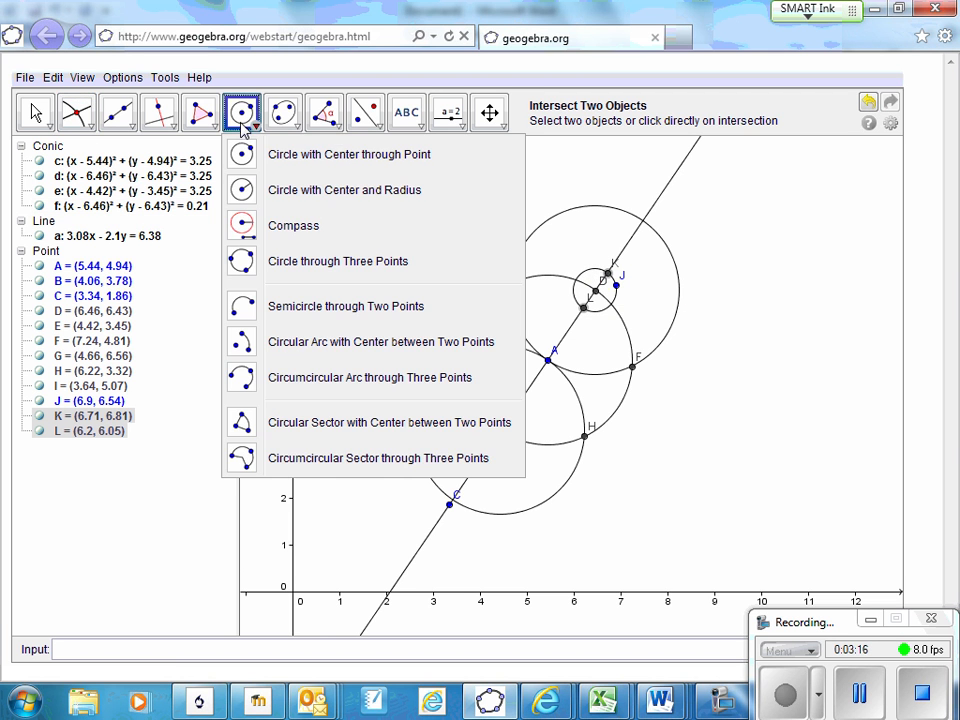
click(611, 281)
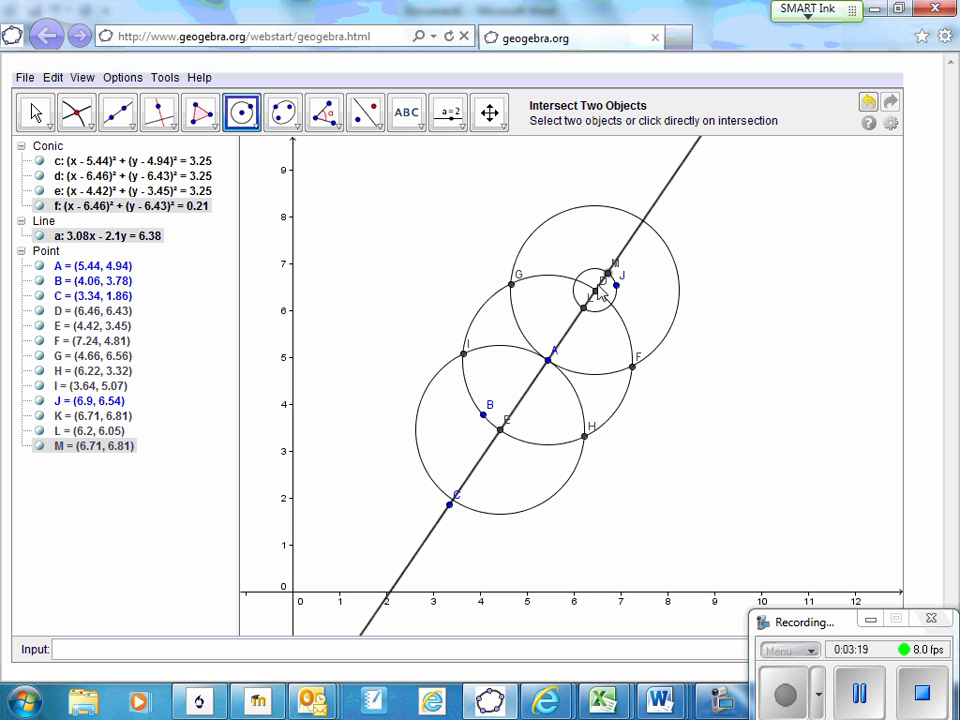
click(608, 278)
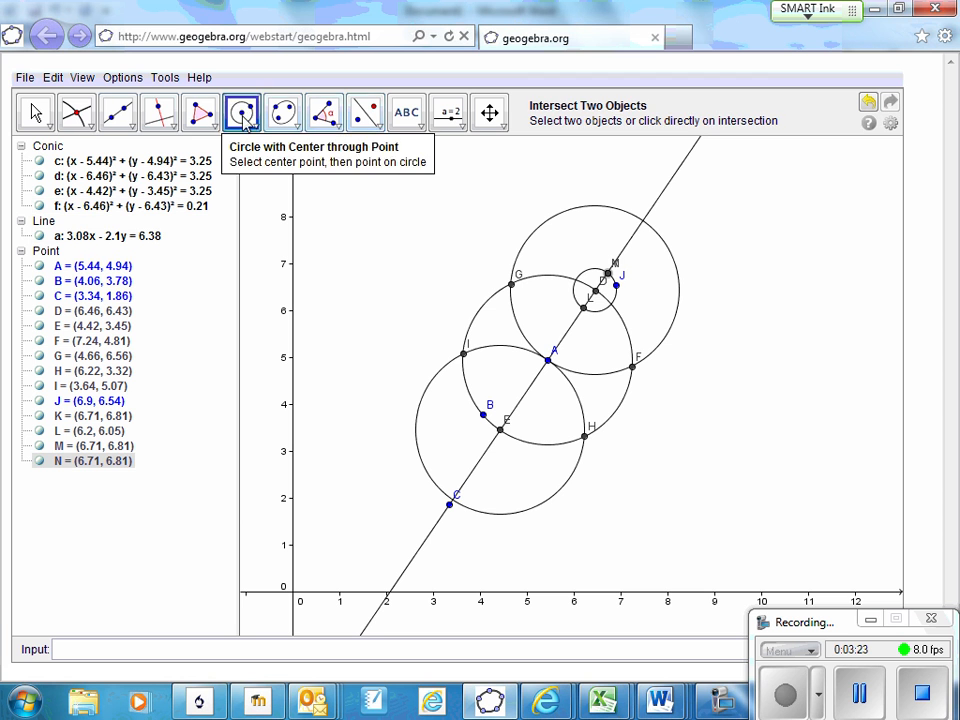
click(242, 112)
click(36, 118)
Draw two circles centred at the small circle's intersections K and L with the line, each passing through the other point
click(242, 112)
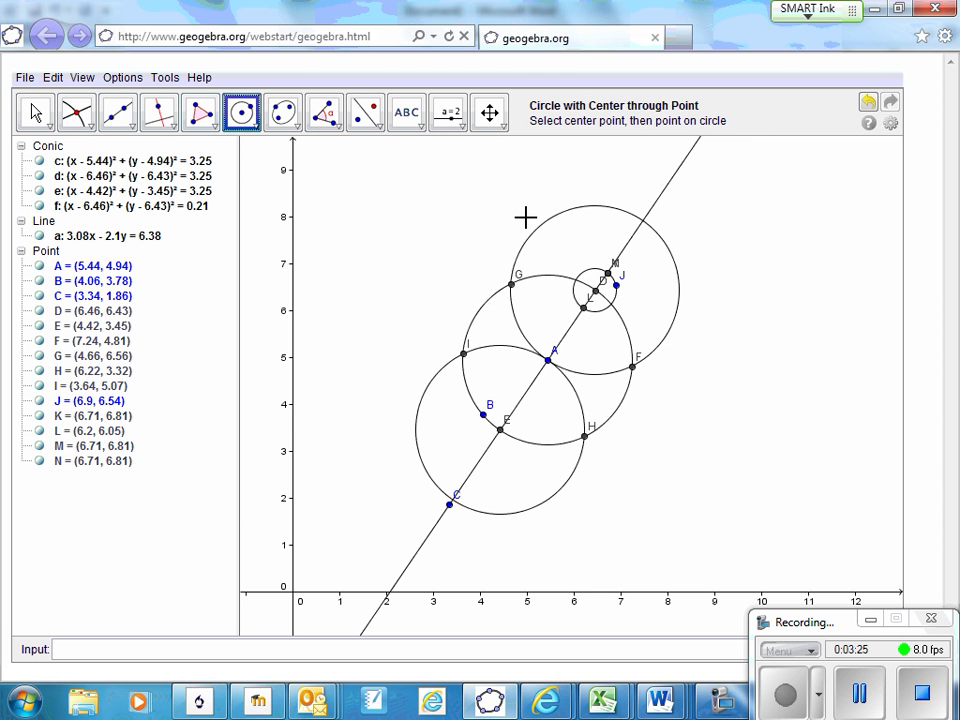
click(607, 274)
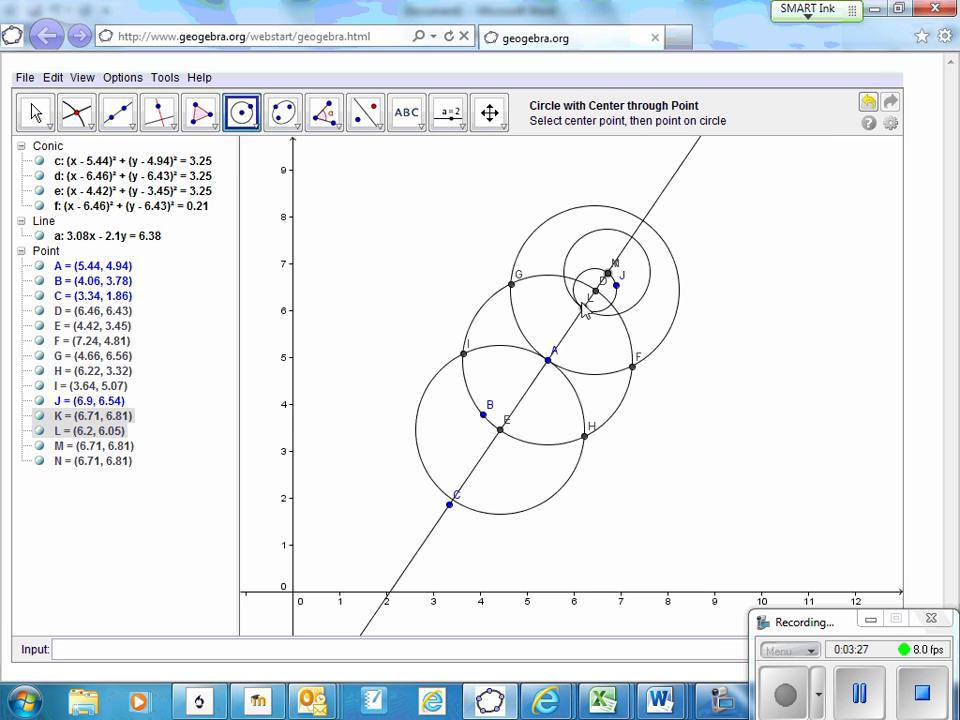
click(584, 310)
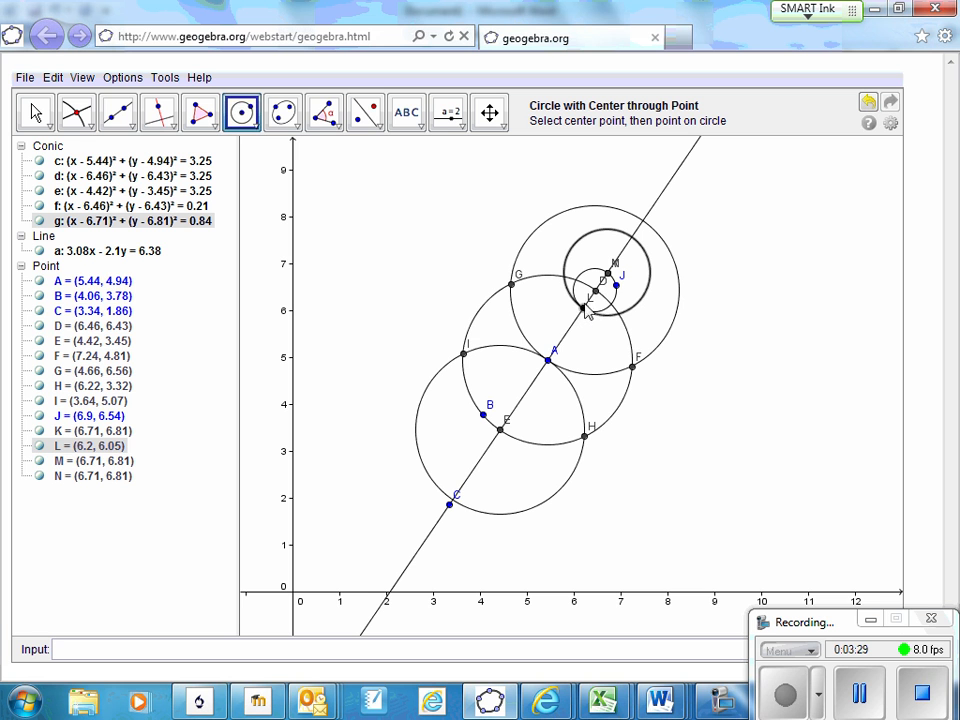
click(585, 309)
click(609, 275)
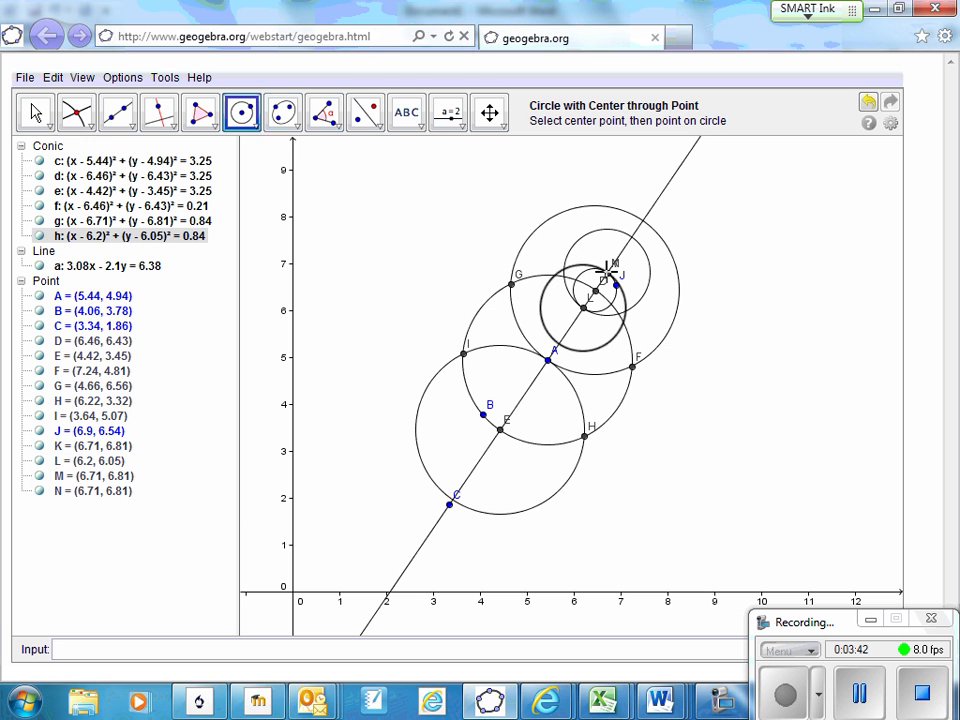
Mark both intersection points of the two circles centred at K and L
click(76, 113)
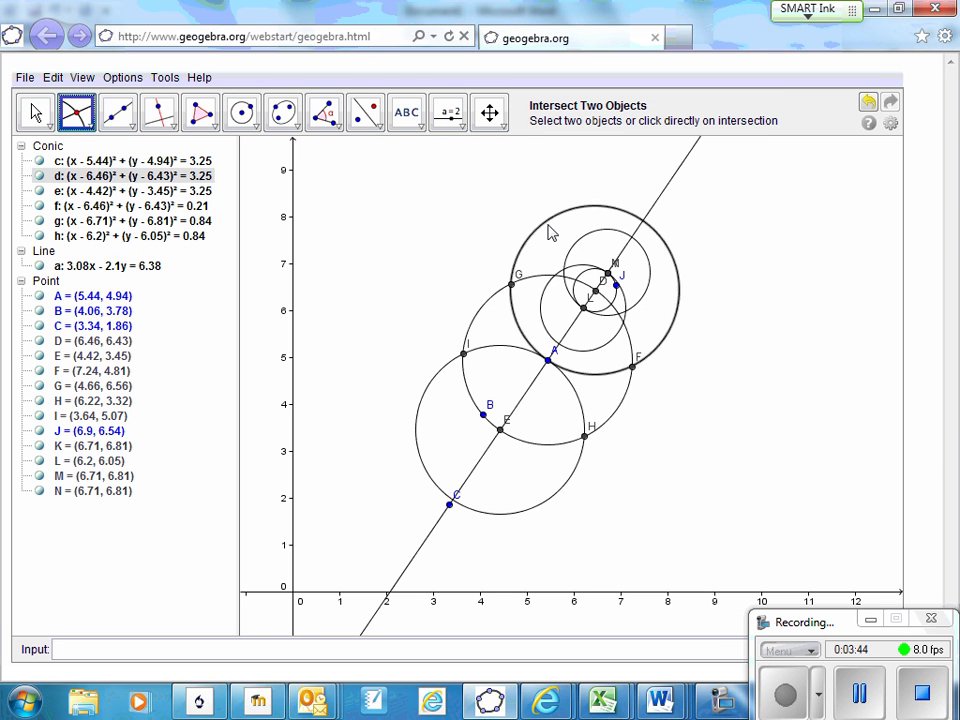
click(572, 248)
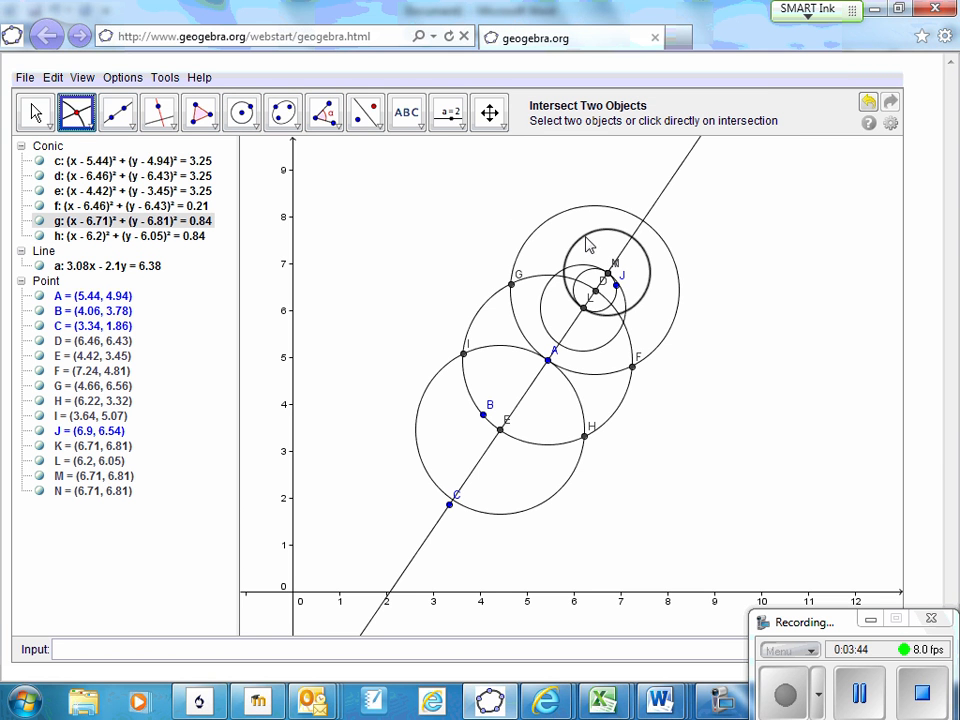
click(542, 306)
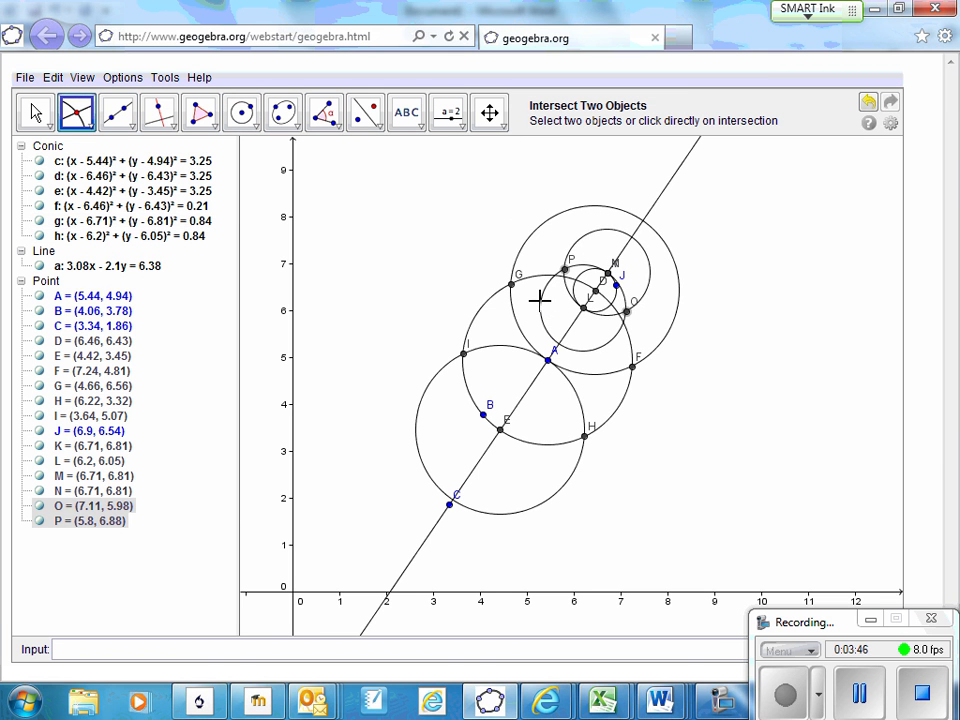
Draw a line through points P and O, where the circles centred at K and L cross
click(127, 125)
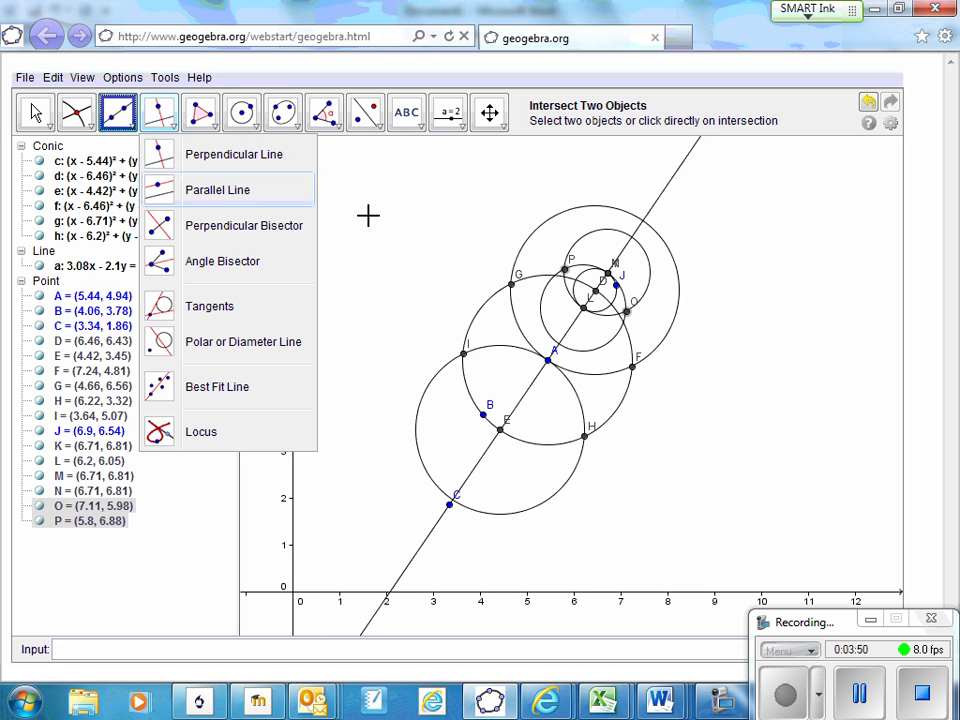
click(628, 313)
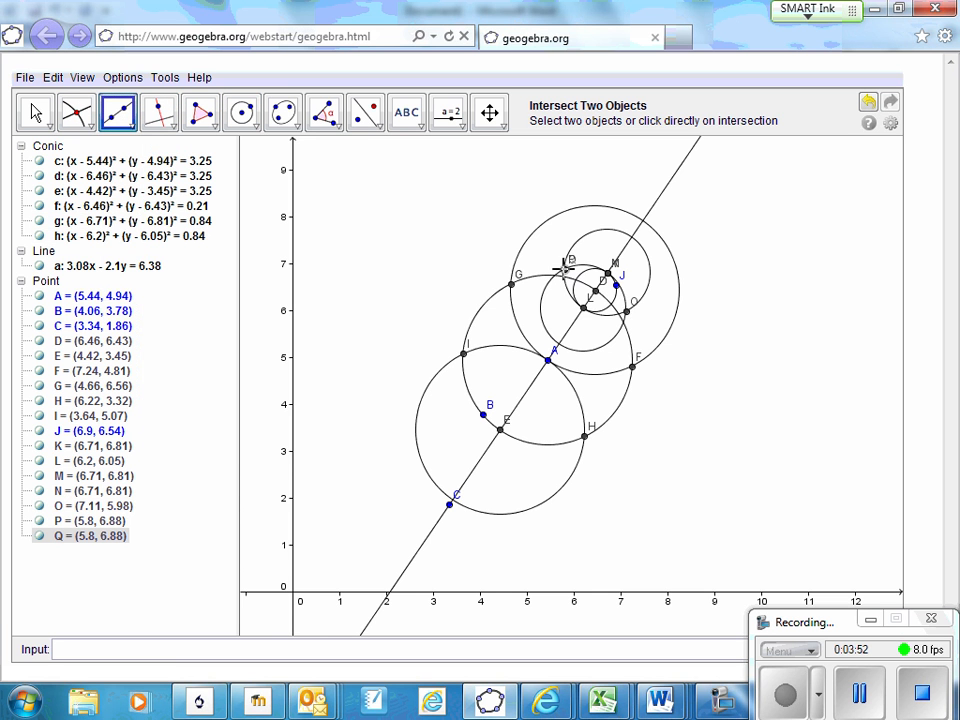
click(628, 313)
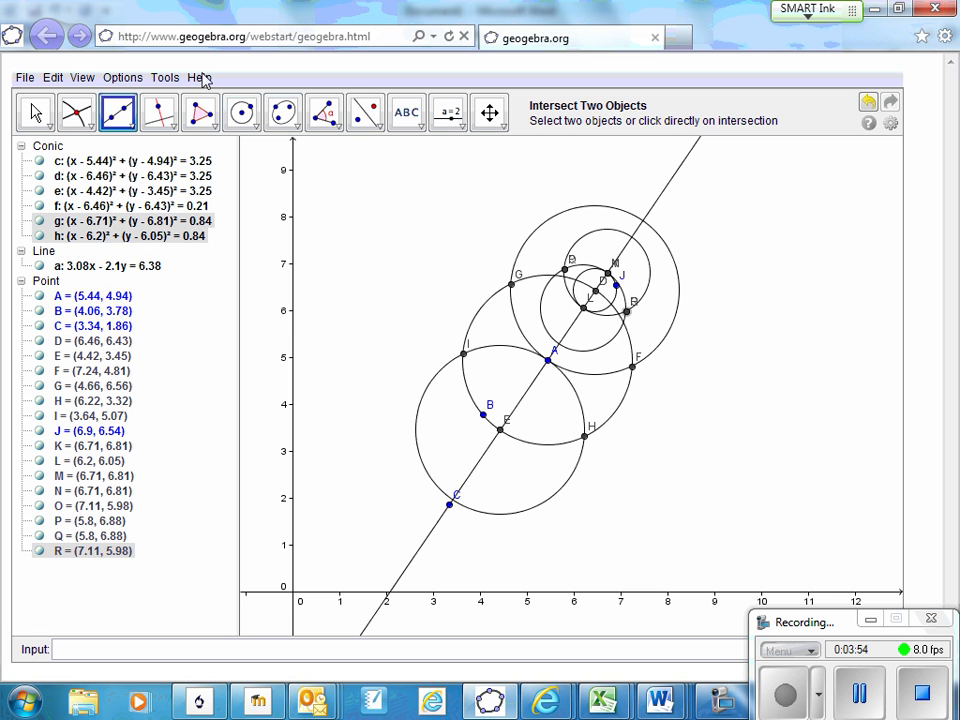
click(123, 117)
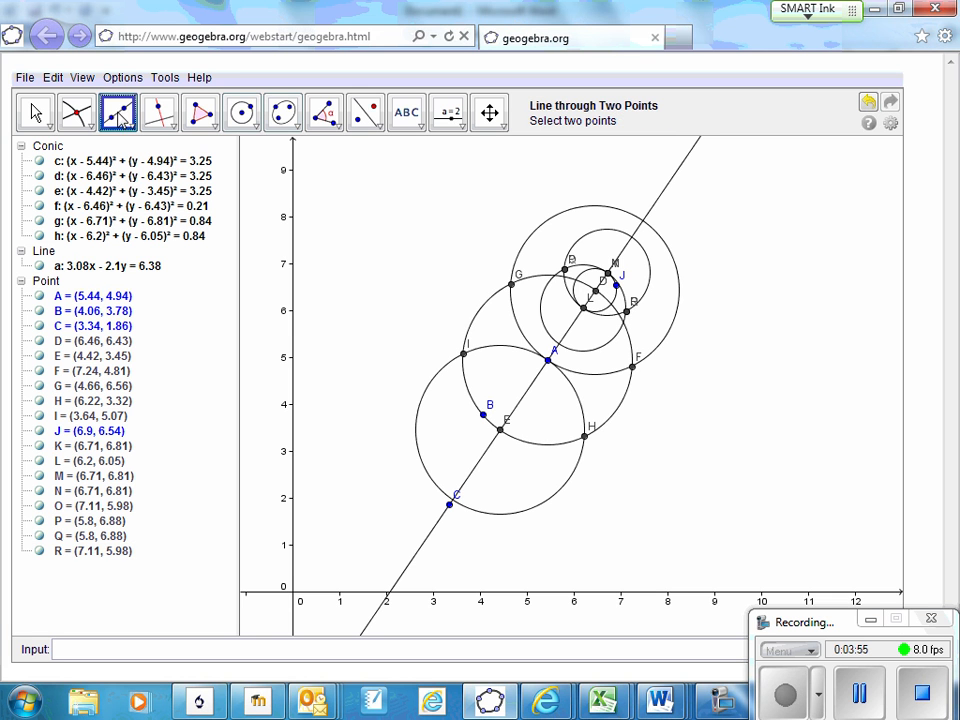
click(33, 111)
click(117, 124)
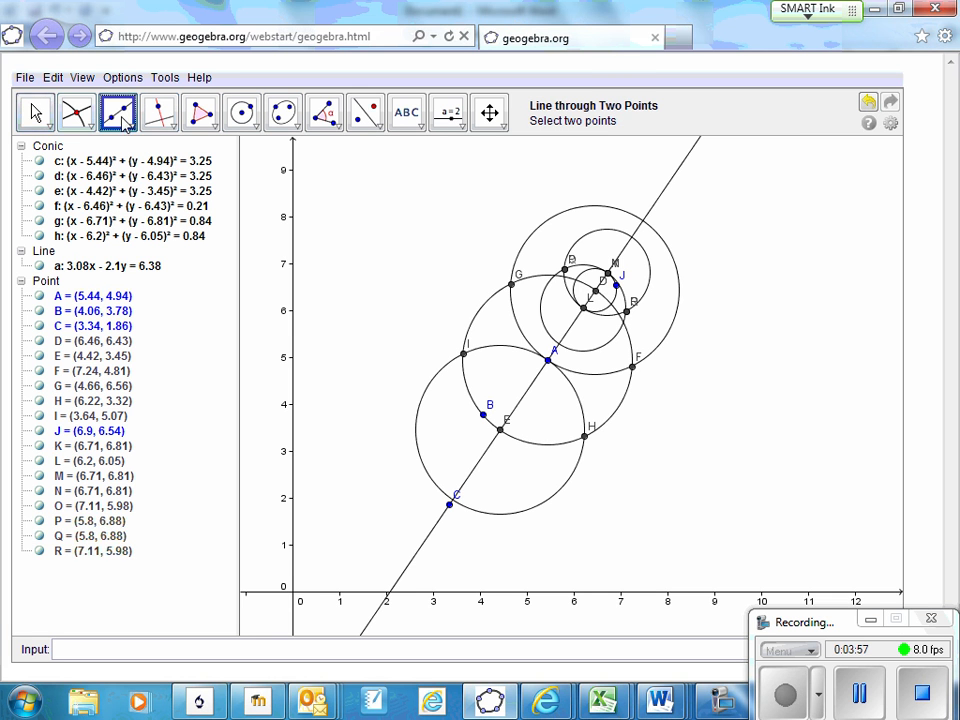
click(566, 271)
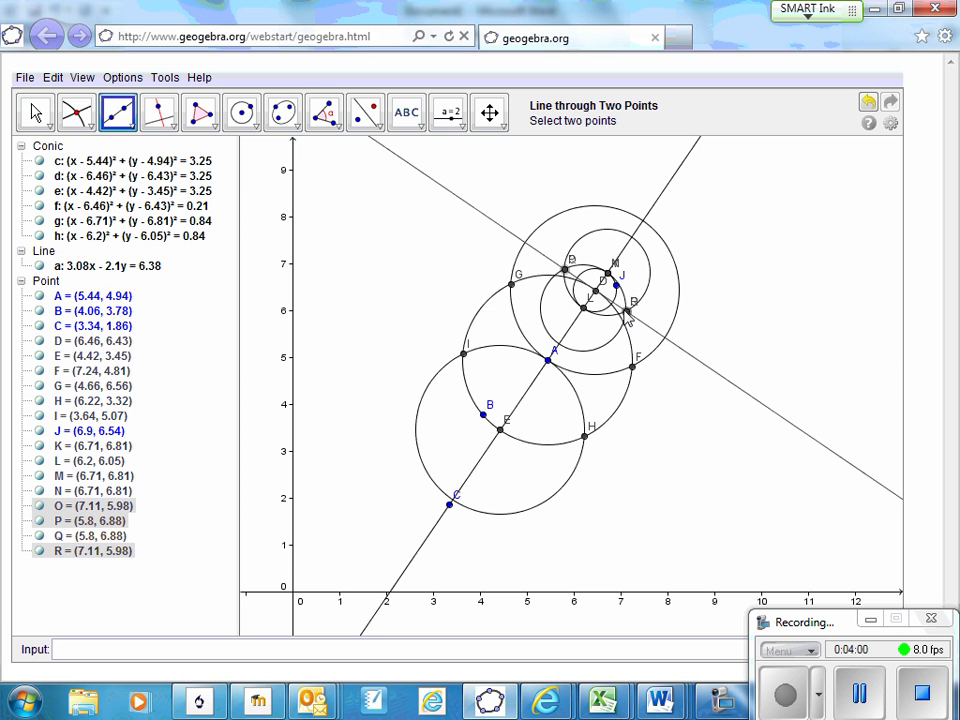
click(627, 314)
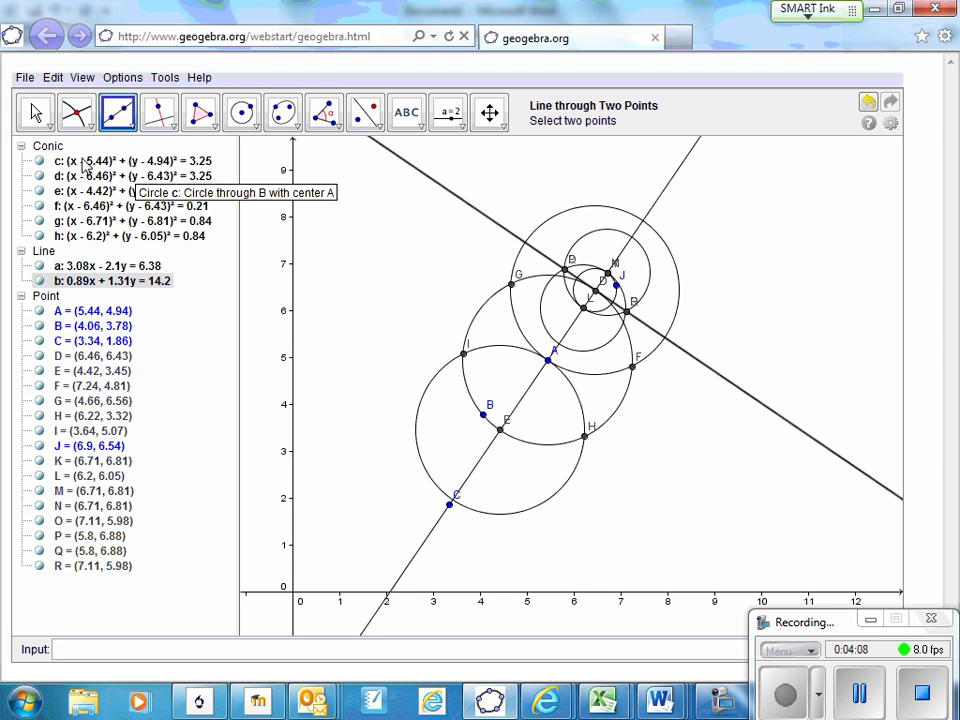
Hide the construction circles d, e, f, g and h, keeping only the original circle centred at A
click(39, 176)
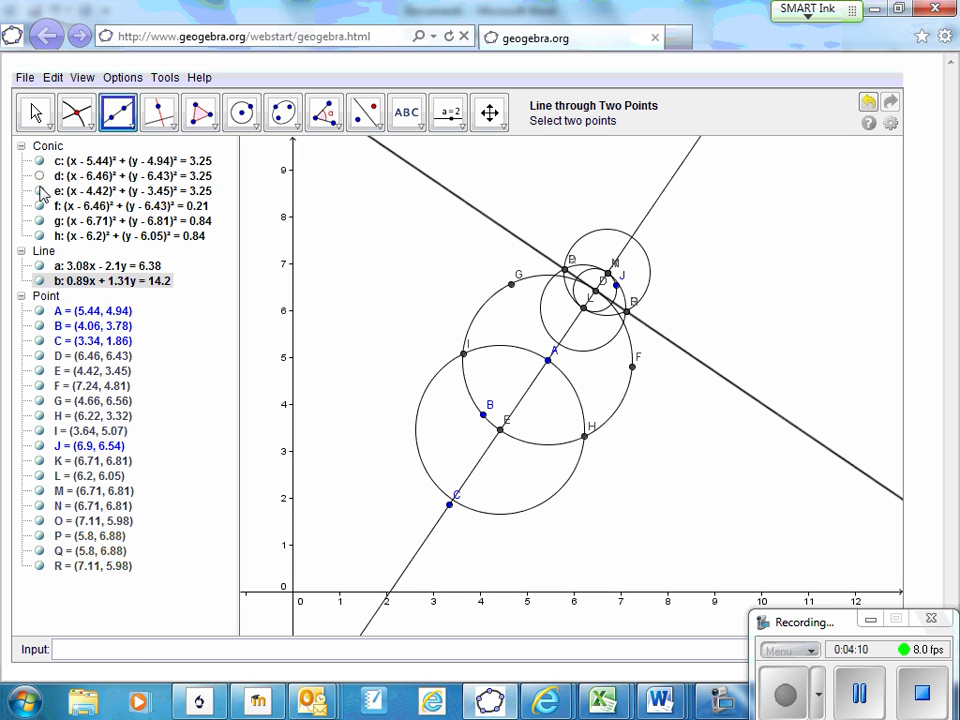
click(39, 191)
click(39, 206)
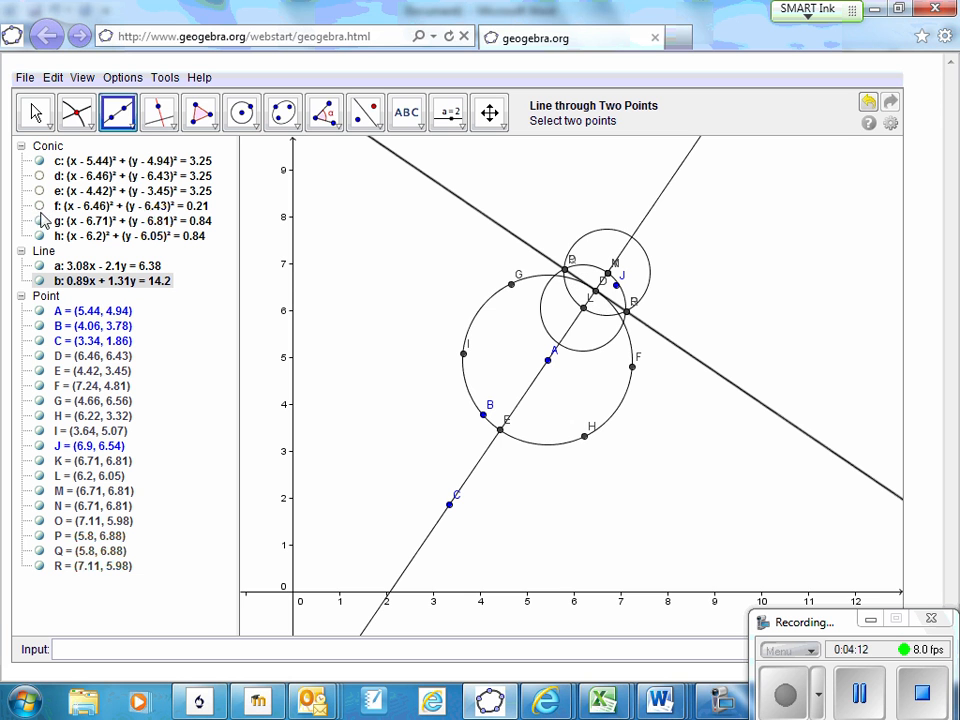
click(39, 221)
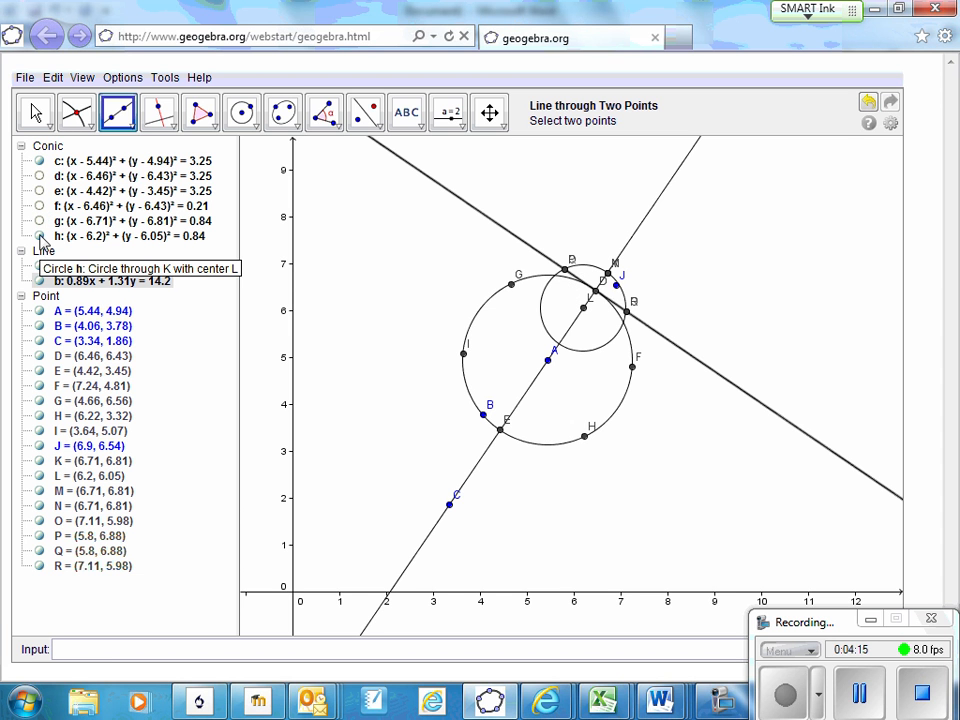
click(39, 236)
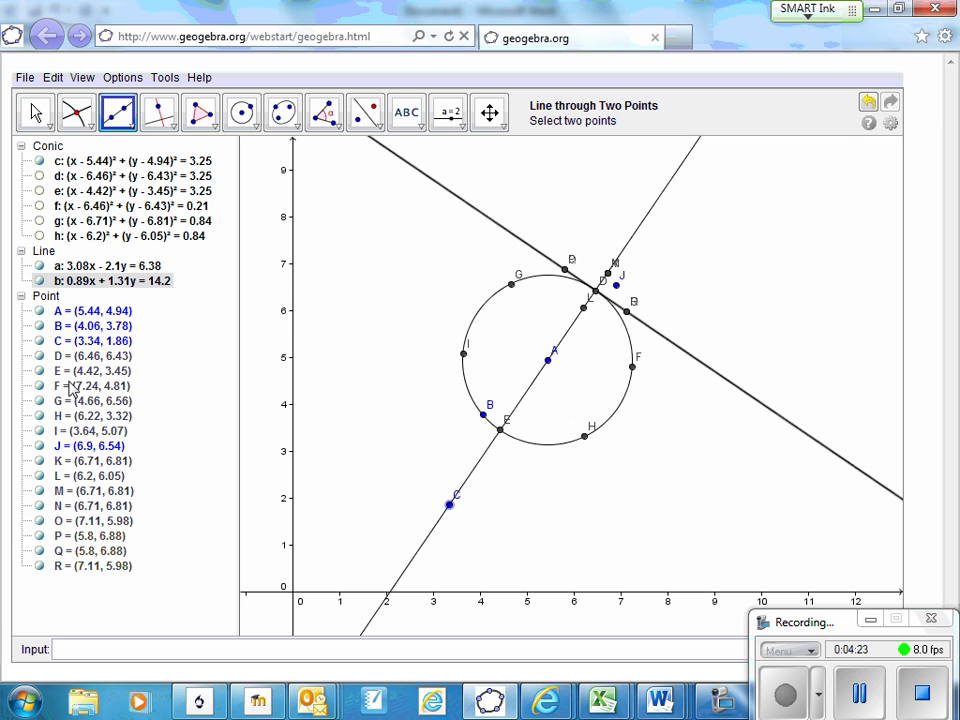
Hide the auxiliary points J through R
click(39, 566)
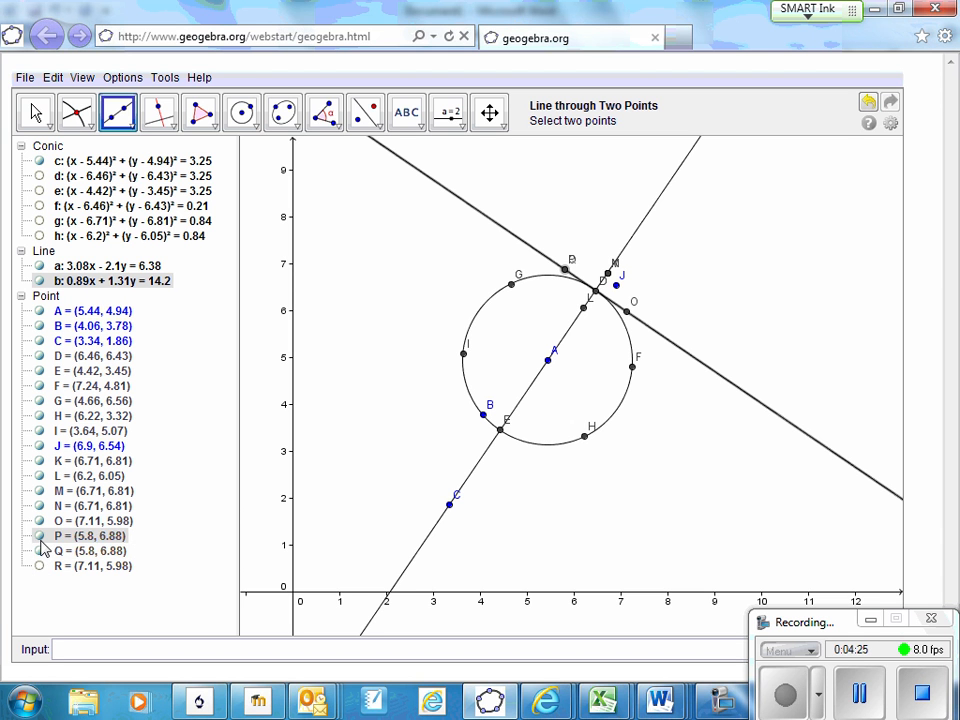
click(39, 551)
click(39, 536)
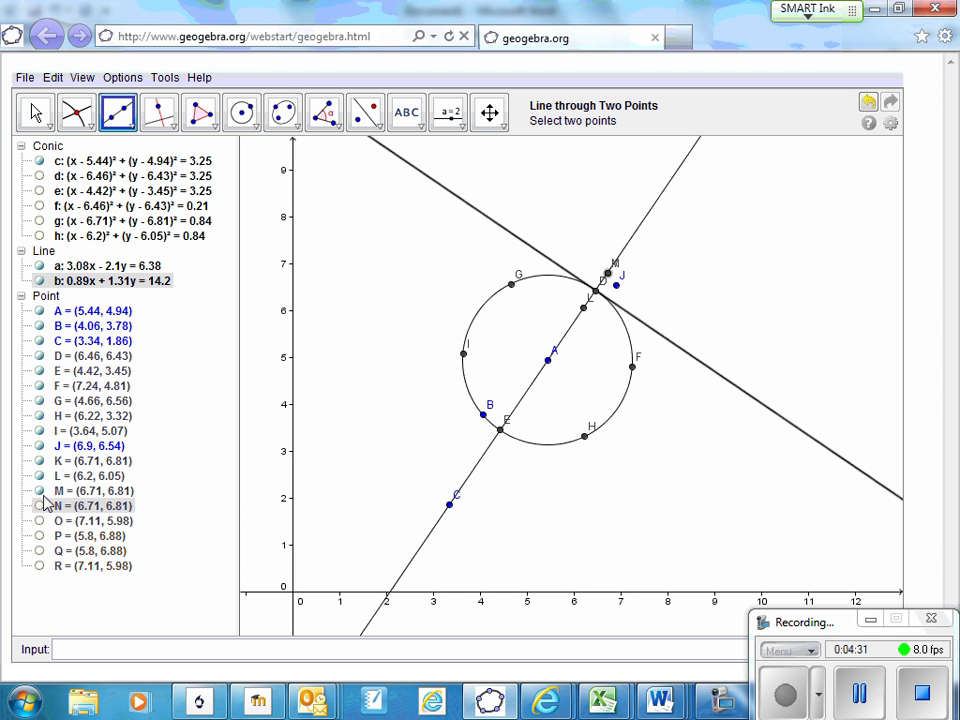
click(40, 476)
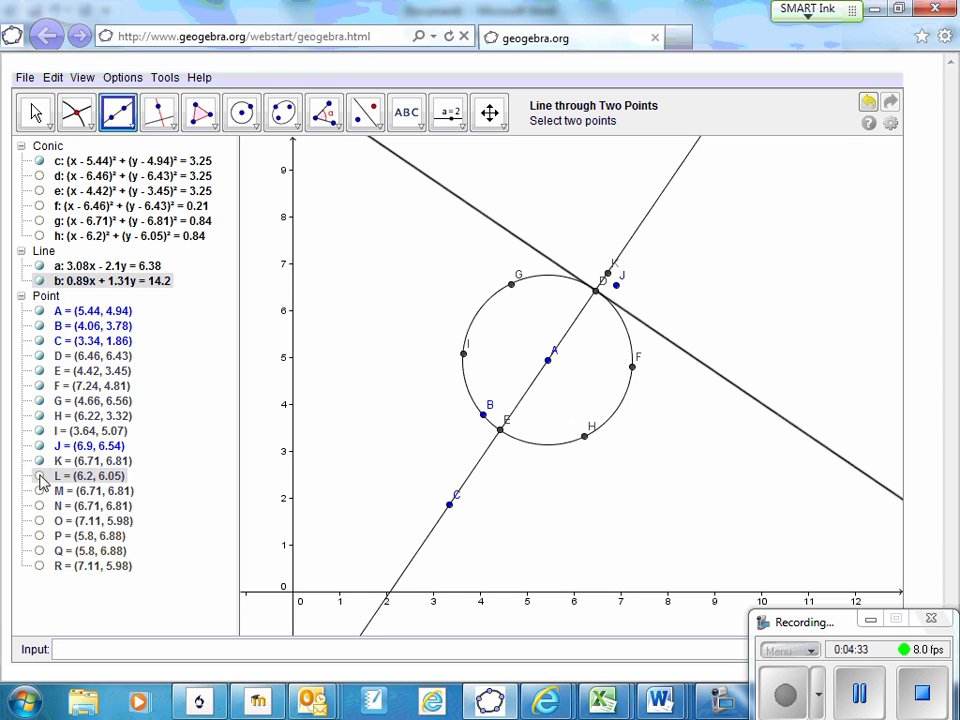
click(40, 461)
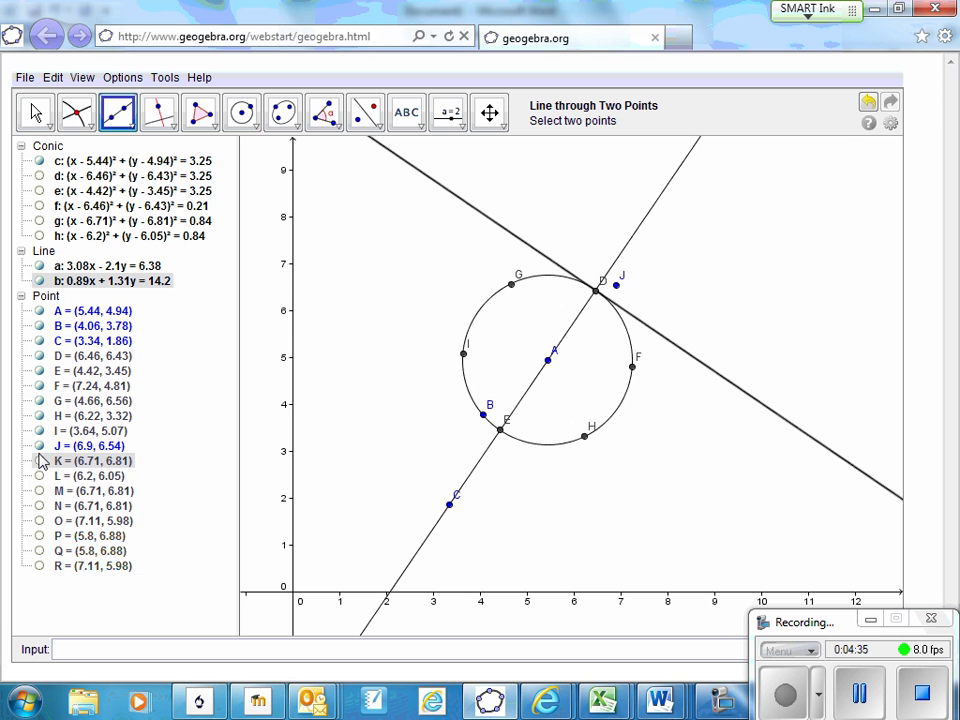
click(40, 446)
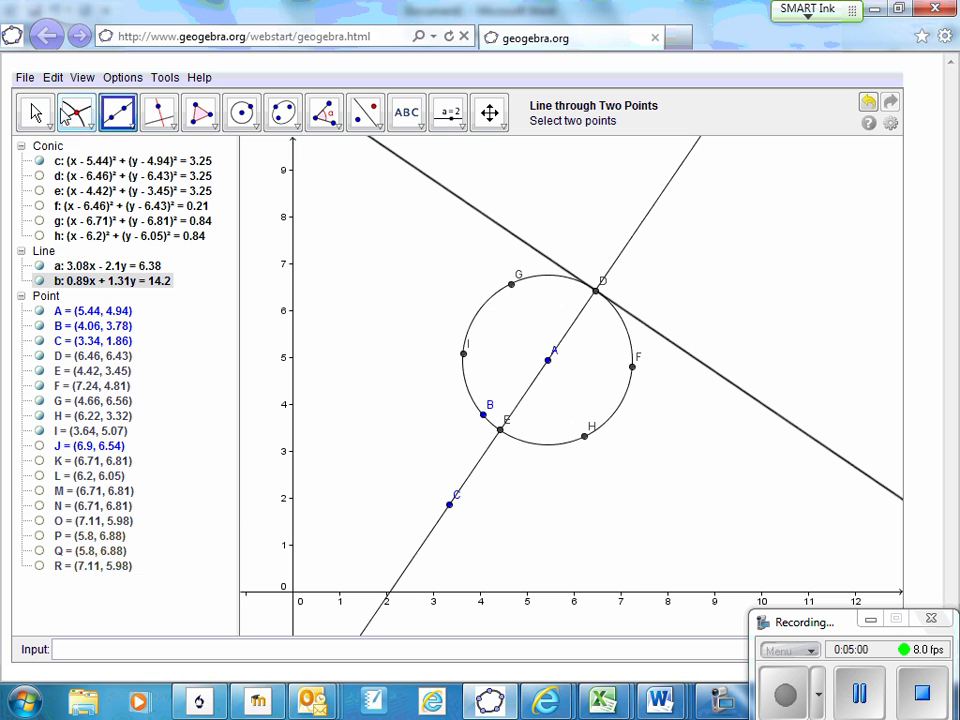
Draw a line through the centre A and point G
click(549, 362)
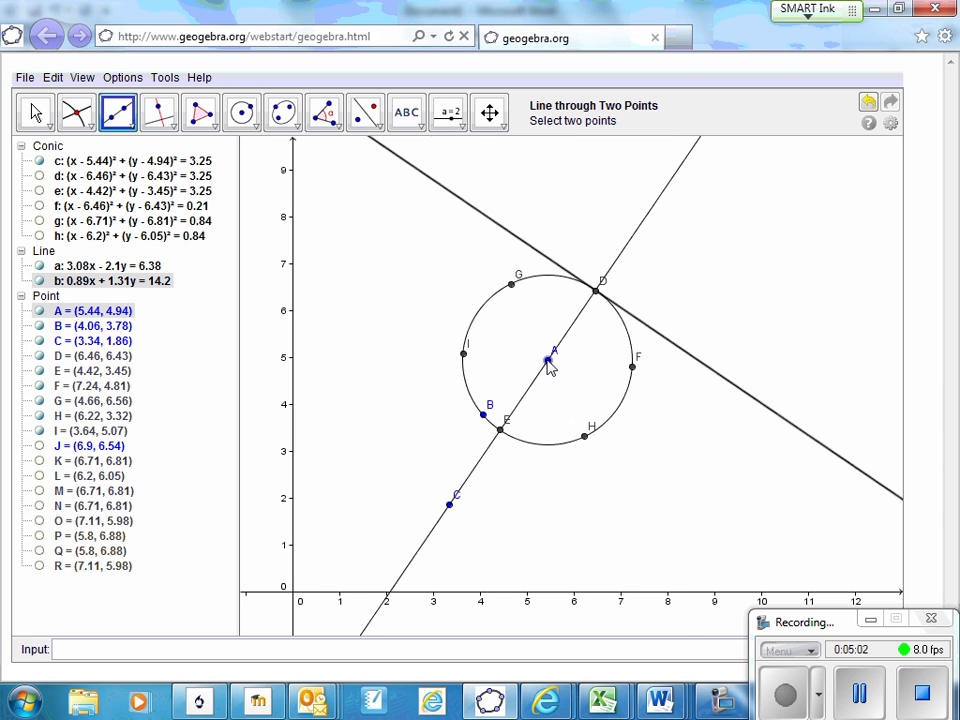
click(512, 287)
click(510, 284)
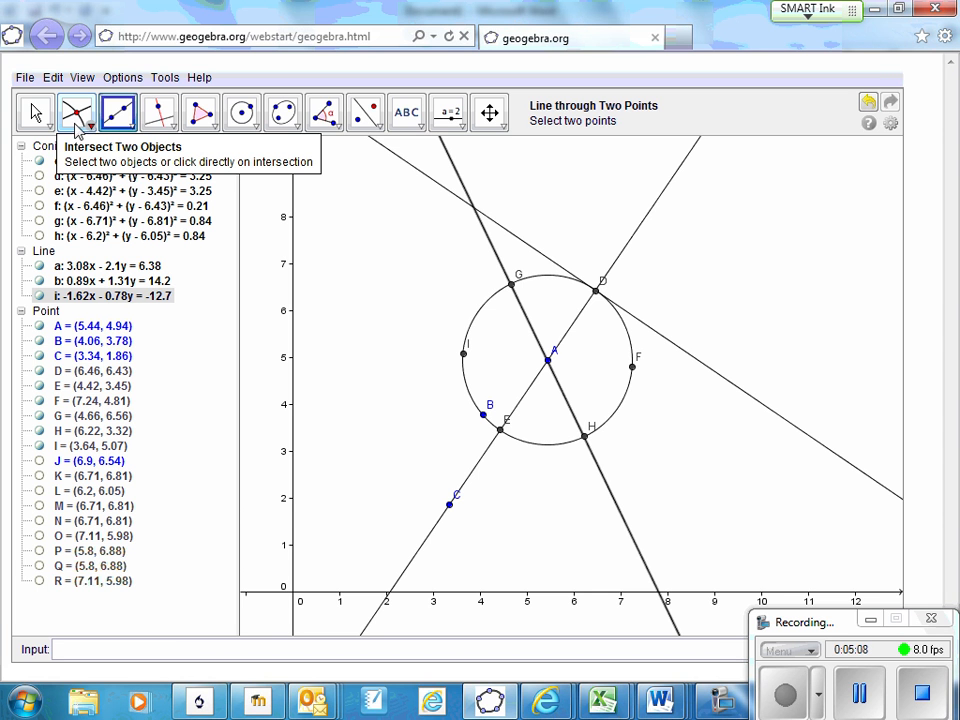
Draw a small circle centred at G through a new point at about (4.74, 7.04) and mark its intersections with the line through A and G
click(241, 116)
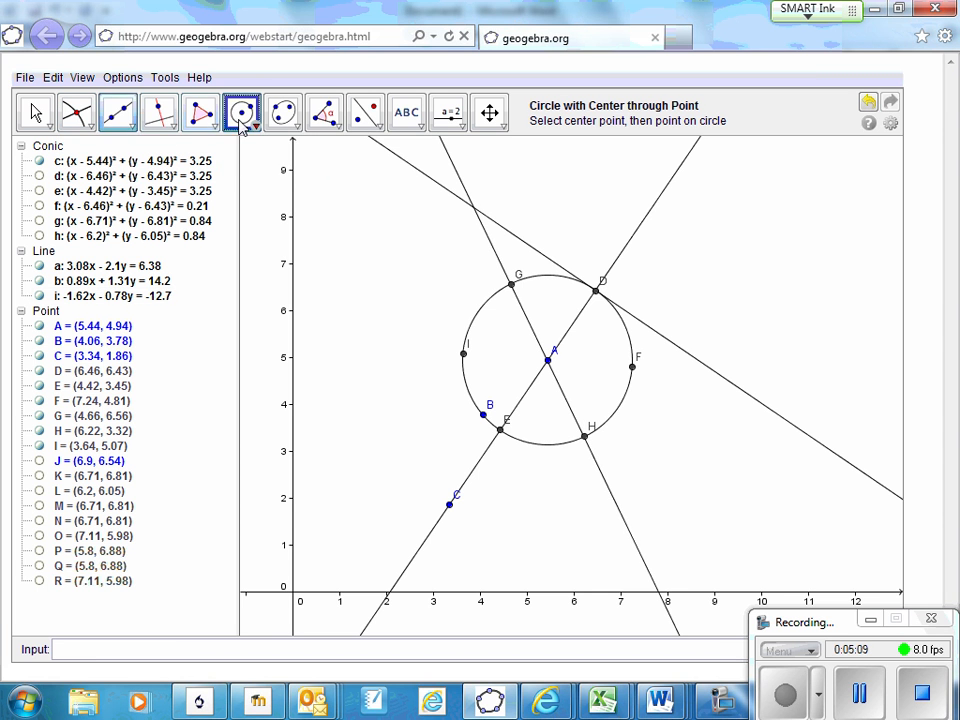
click(511, 284)
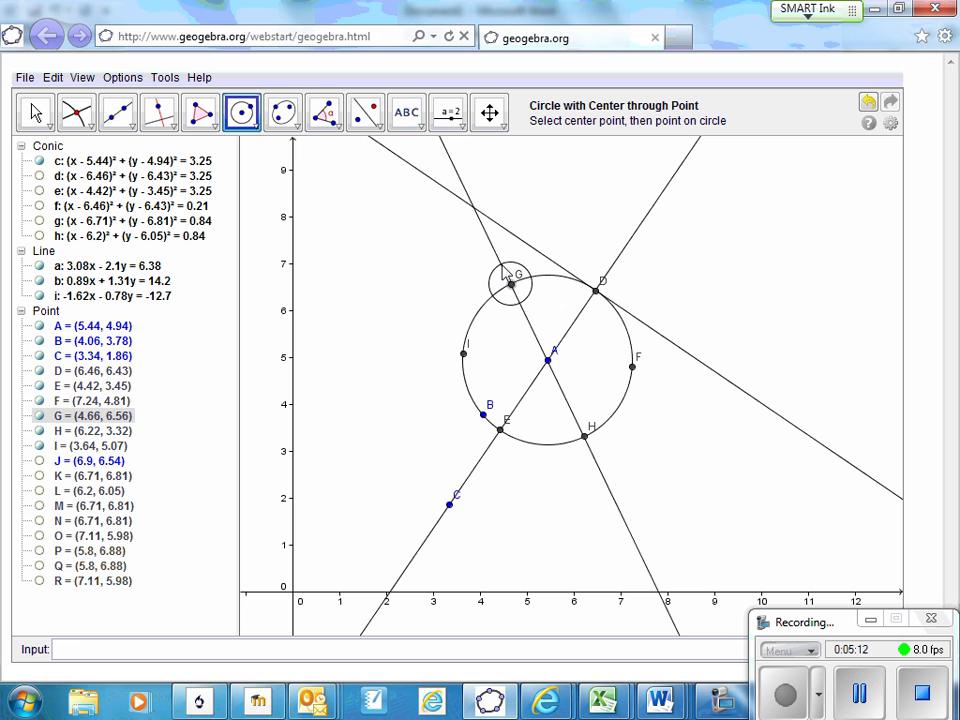
click(515, 261)
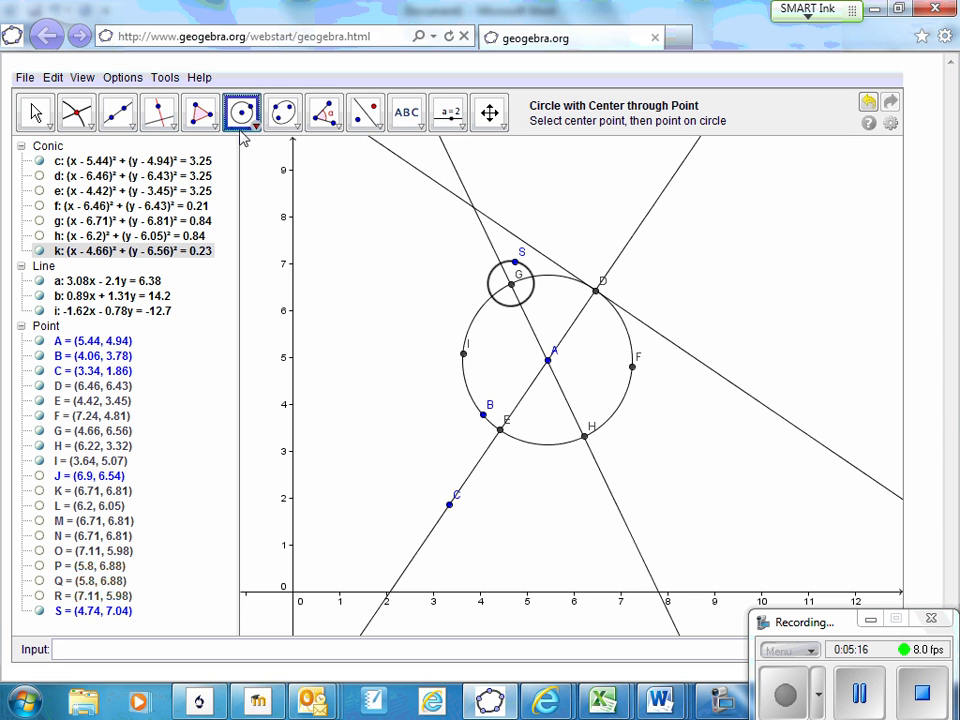
click(70, 108)
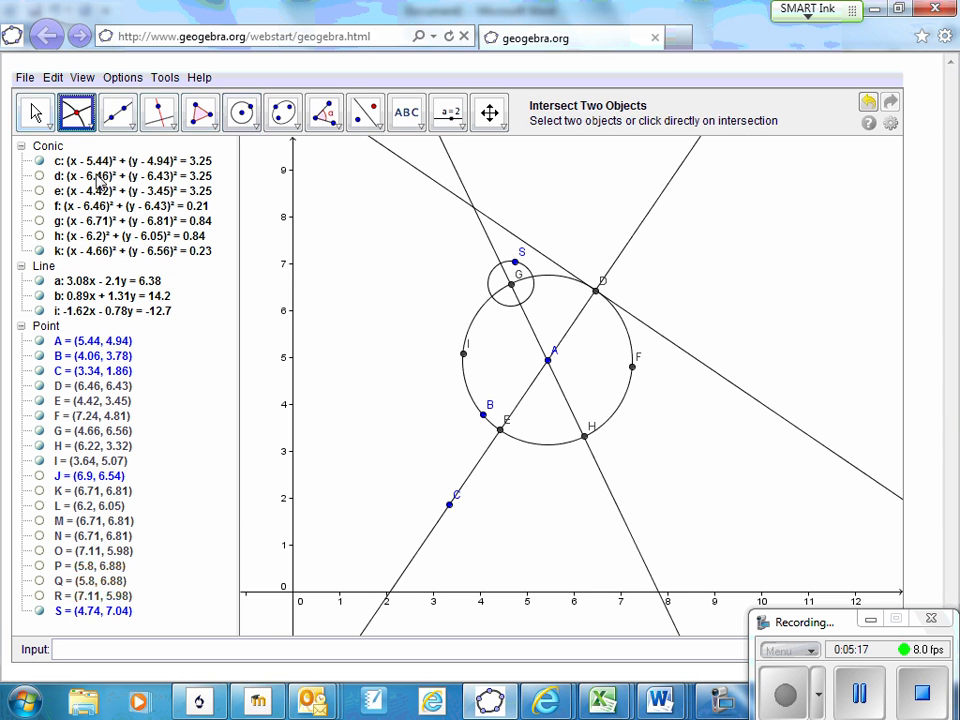
click(521, 305)
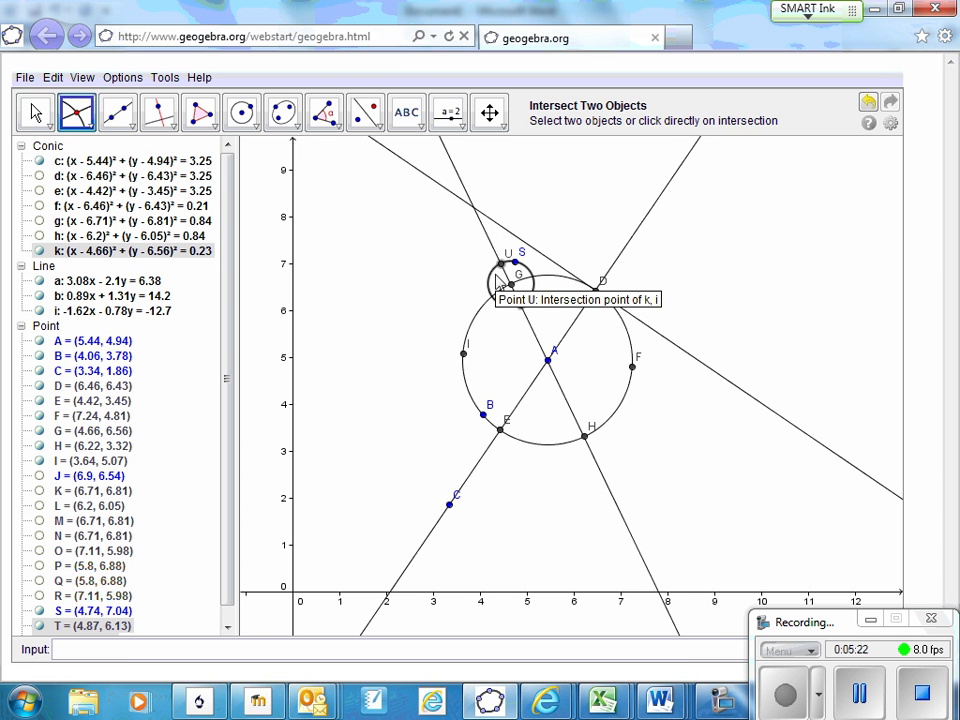
Draw two circles centred at points U and T, each passing through the other point
click(245, 115)
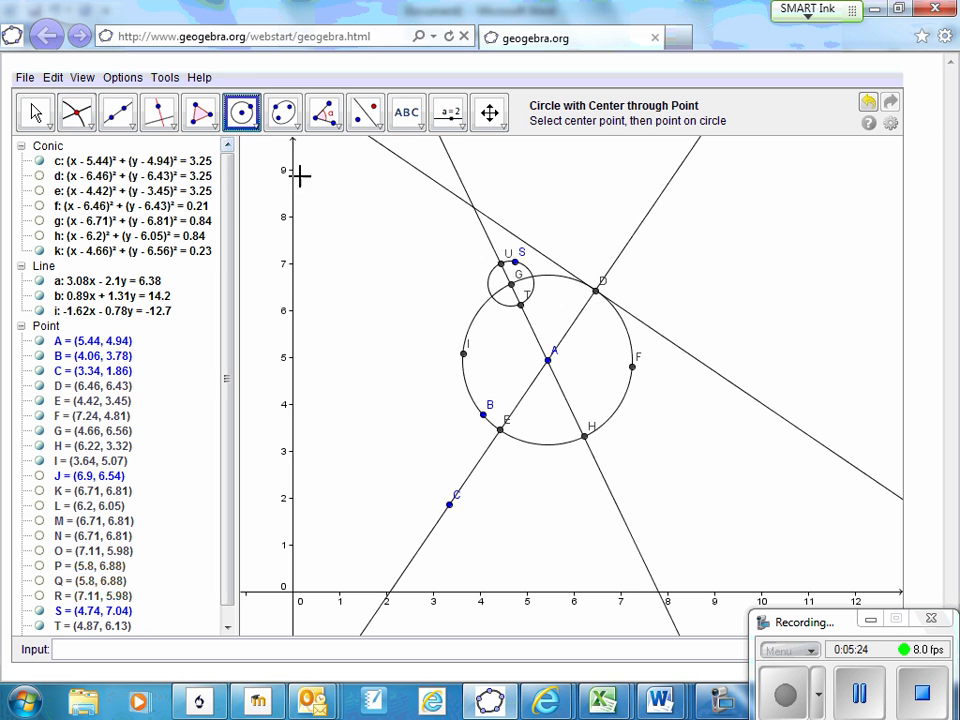
click(501, 263)
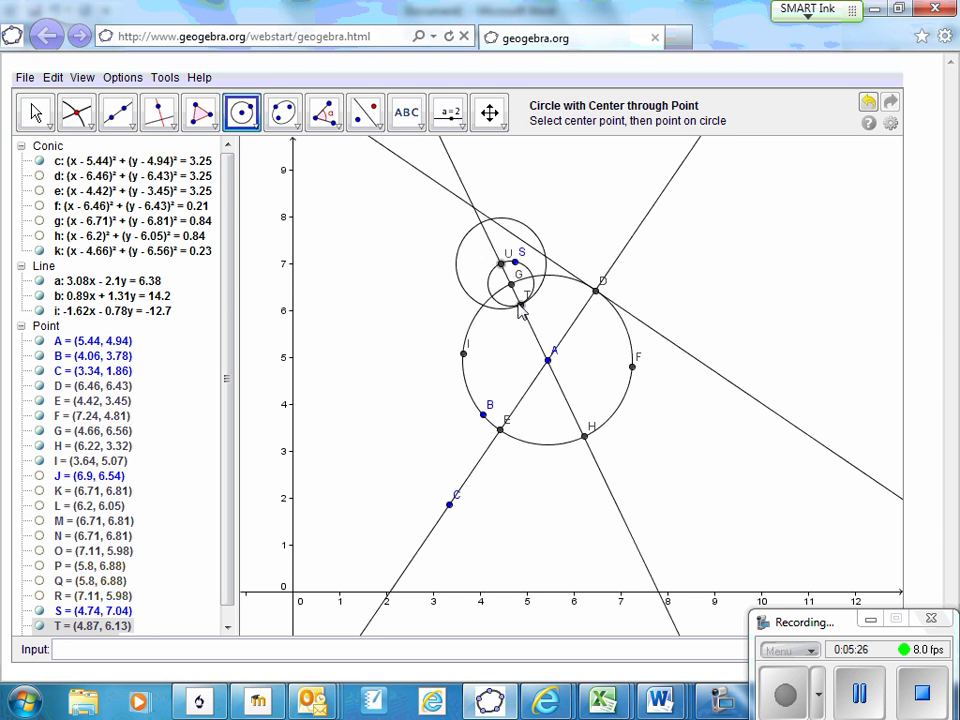
click(521, 305)
click(521, 305)
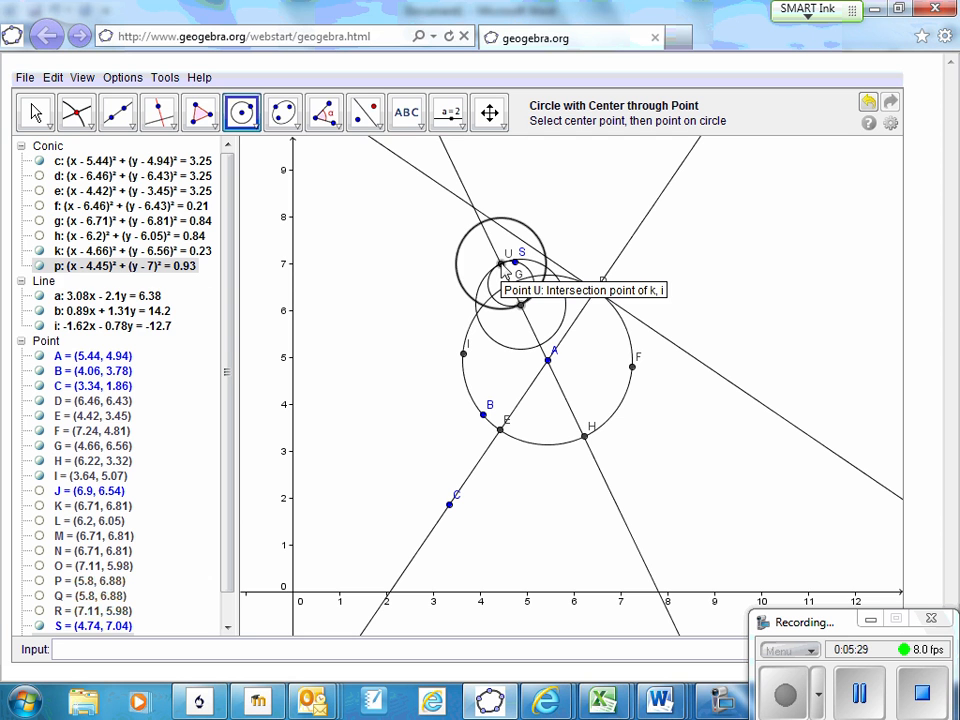
click(501, 264)
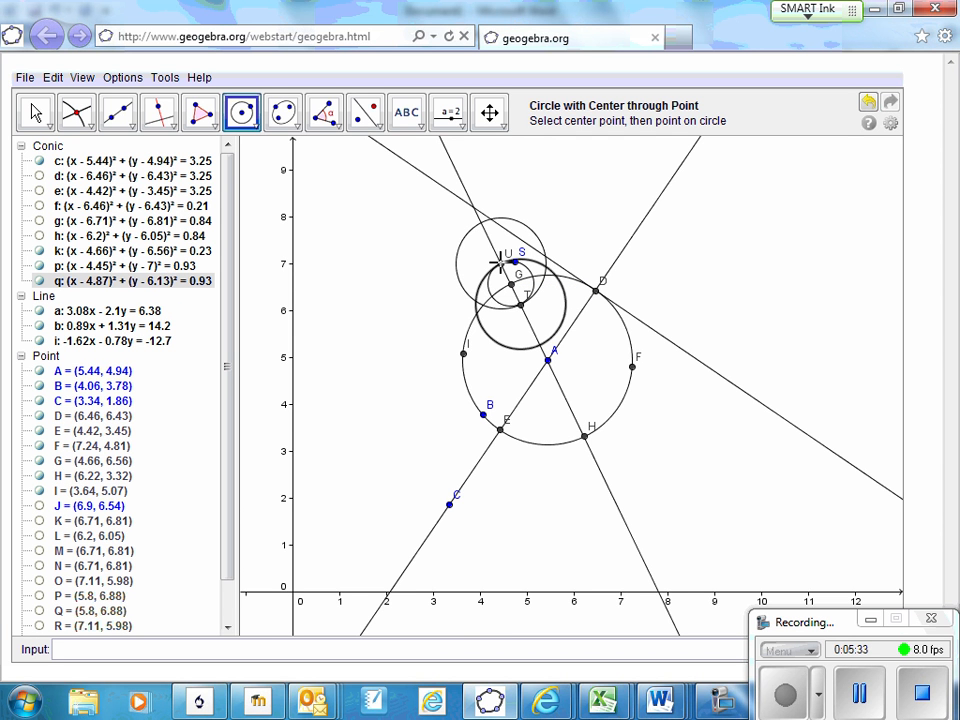
Mark both intersection points of the two circles centred at U and T
click(76, 112)
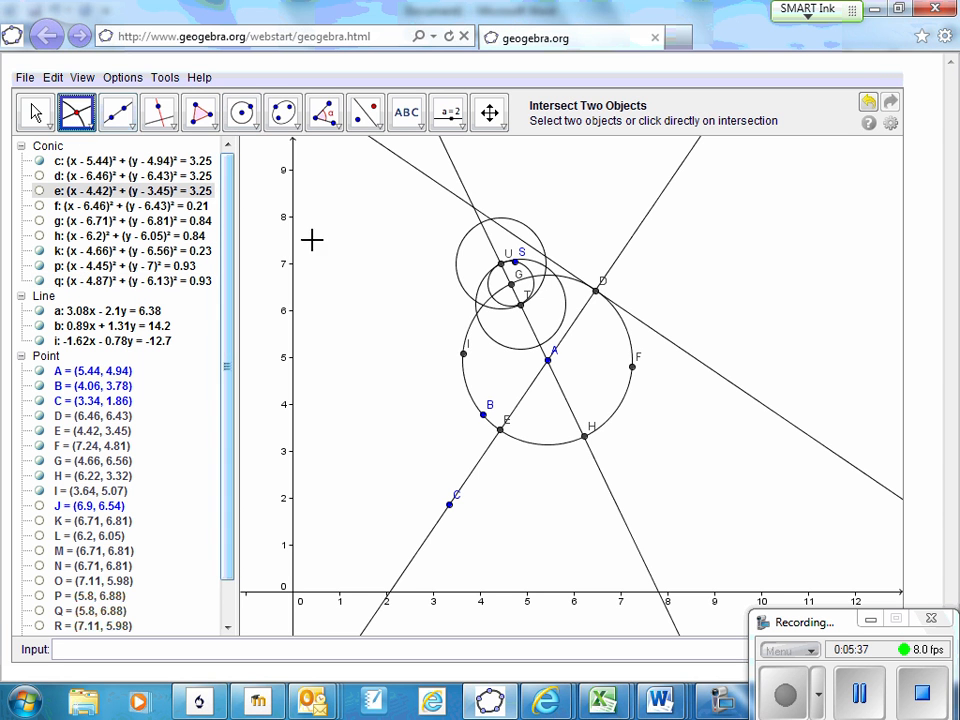
click(456, 267)
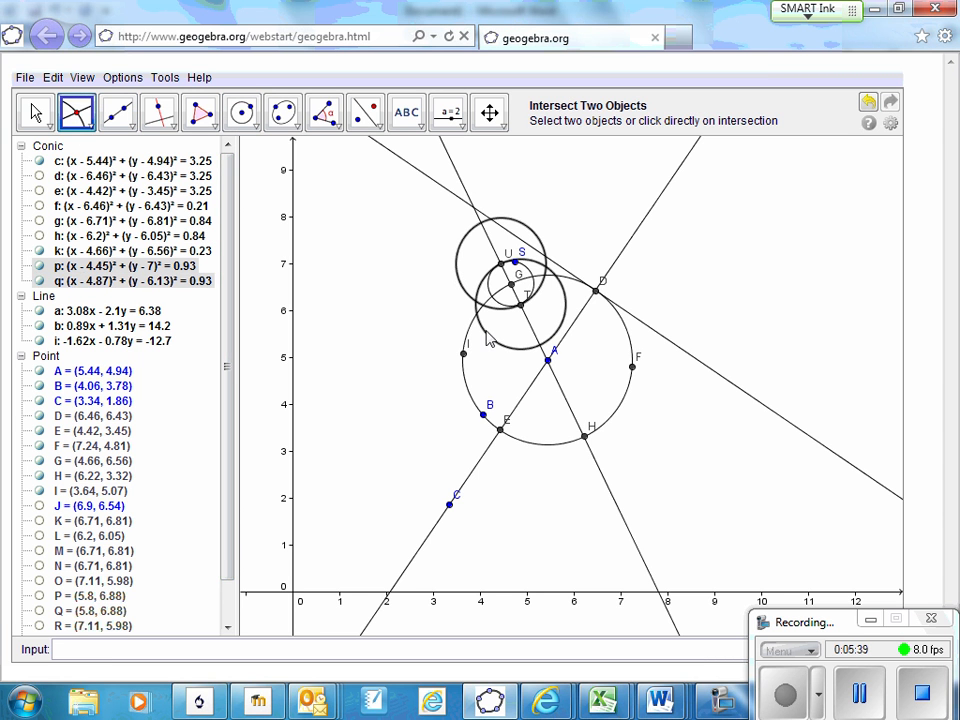
click(485, 330)
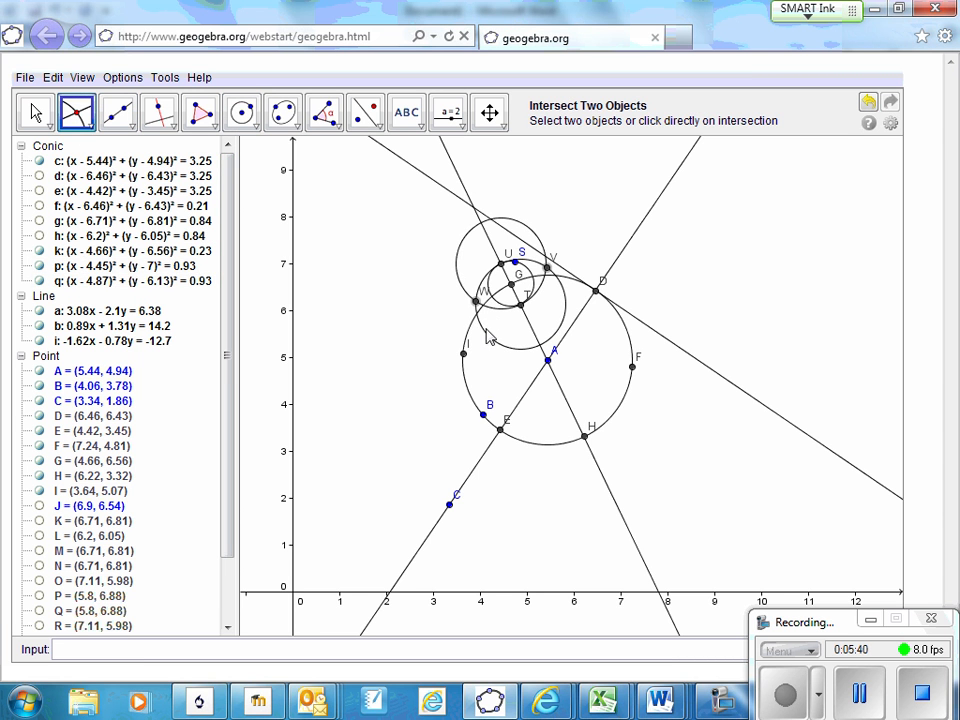
Draw a line through points W and V, where the circles centred at U and T cross
click(117, 112)
click(478, 301)
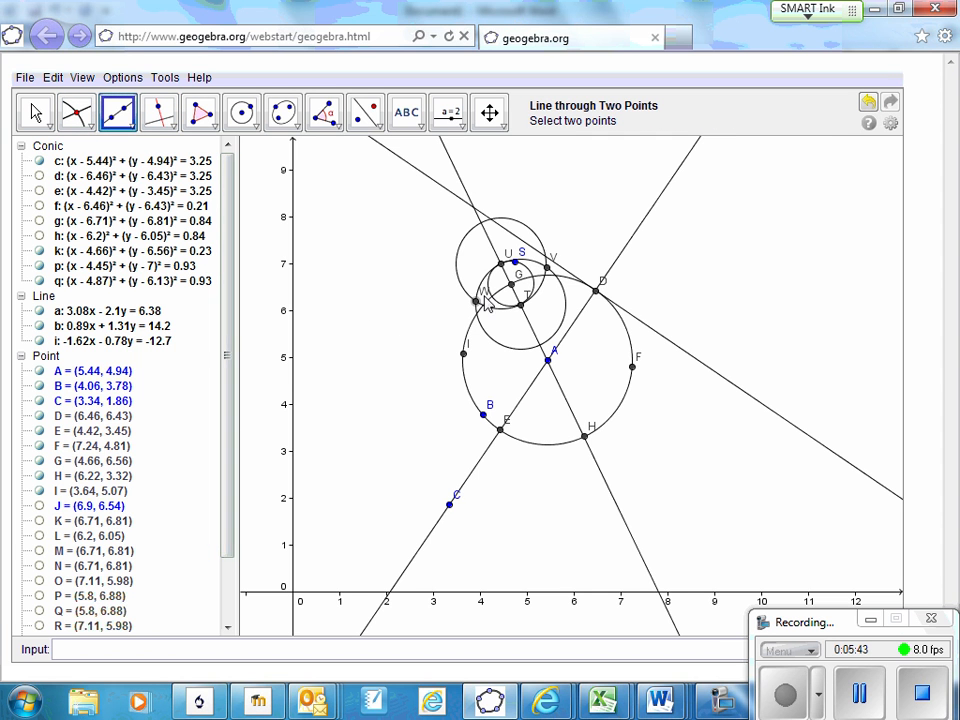
click(548, 268)
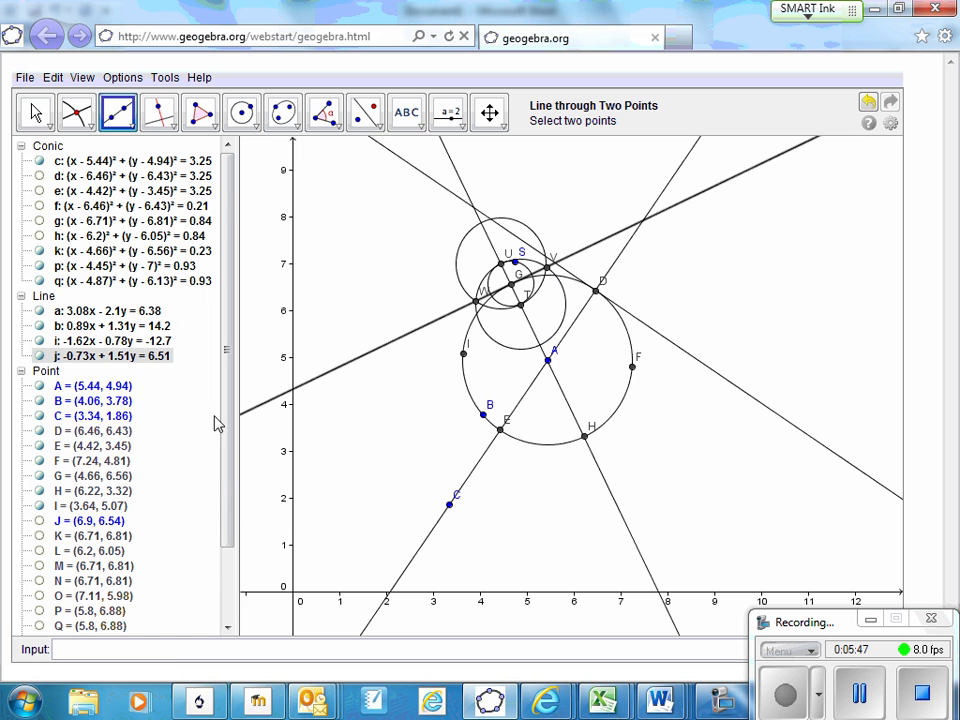
Hide the helper points S, T, U, V and W and the construction circles k, p and q
scroll(200, 420, down, 3)
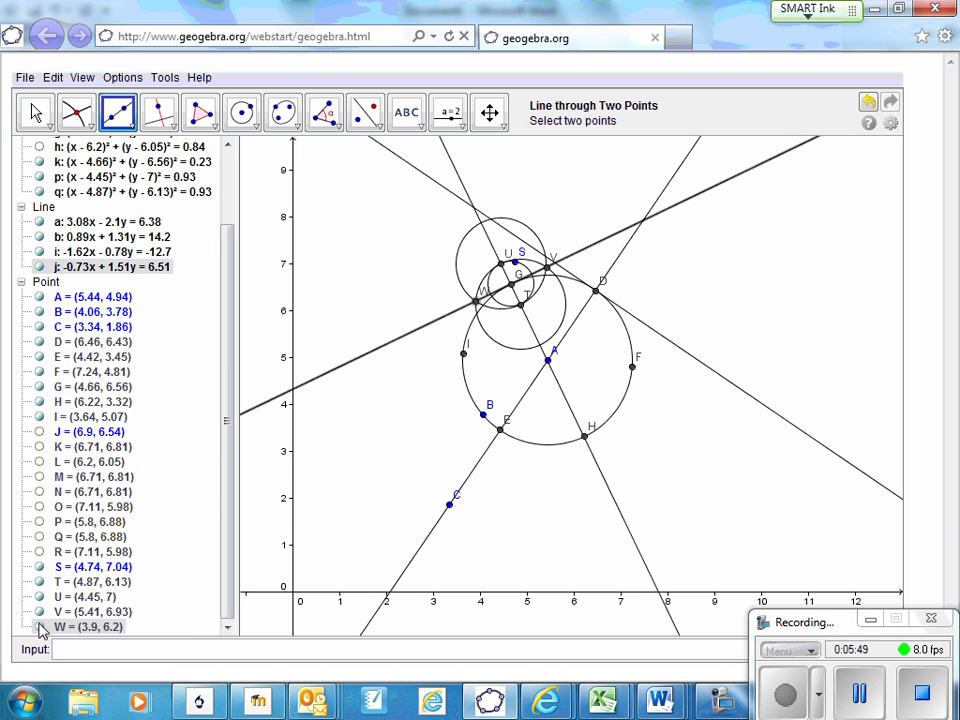
click(40, 567)
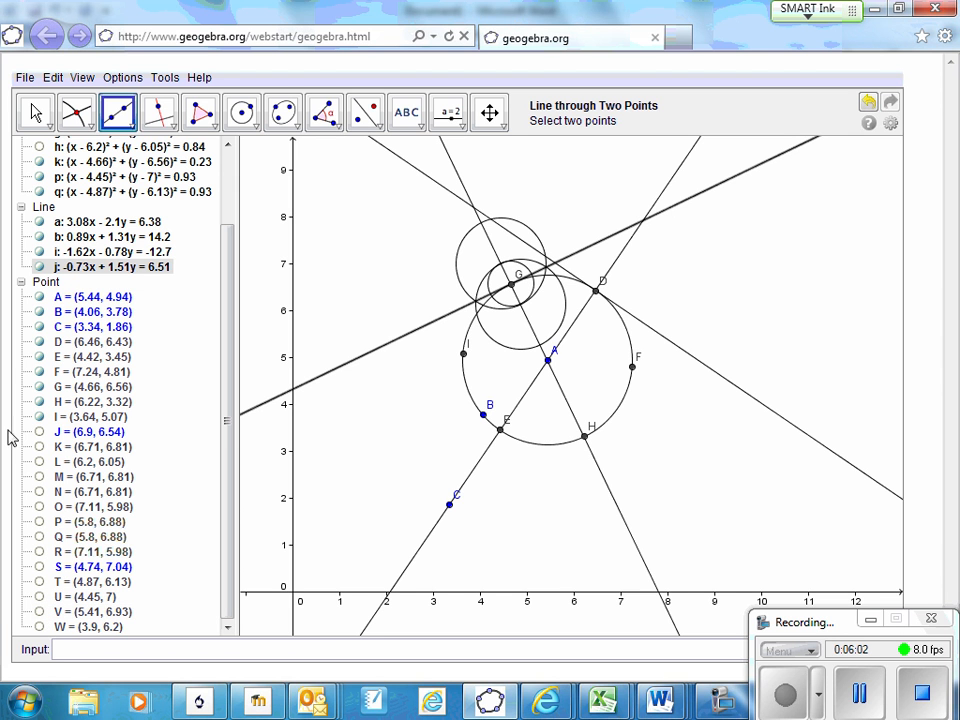
click(39, 176)
click(39, 191)
click(39, 161)
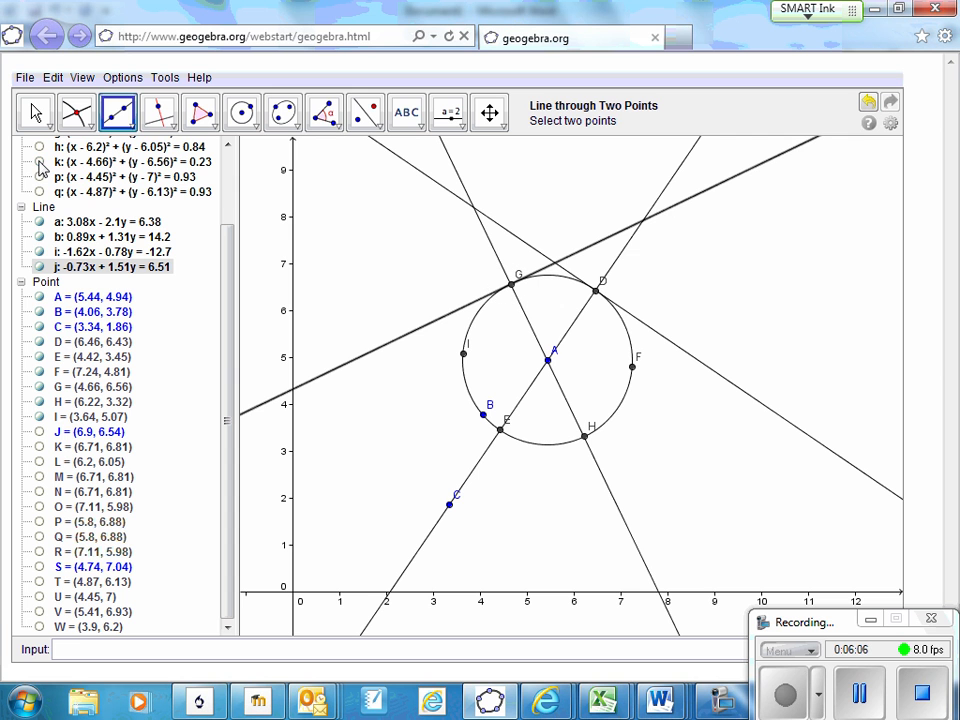
Mark the intersection of the two tangent lines through points G and D above the circle
click(76, 112)
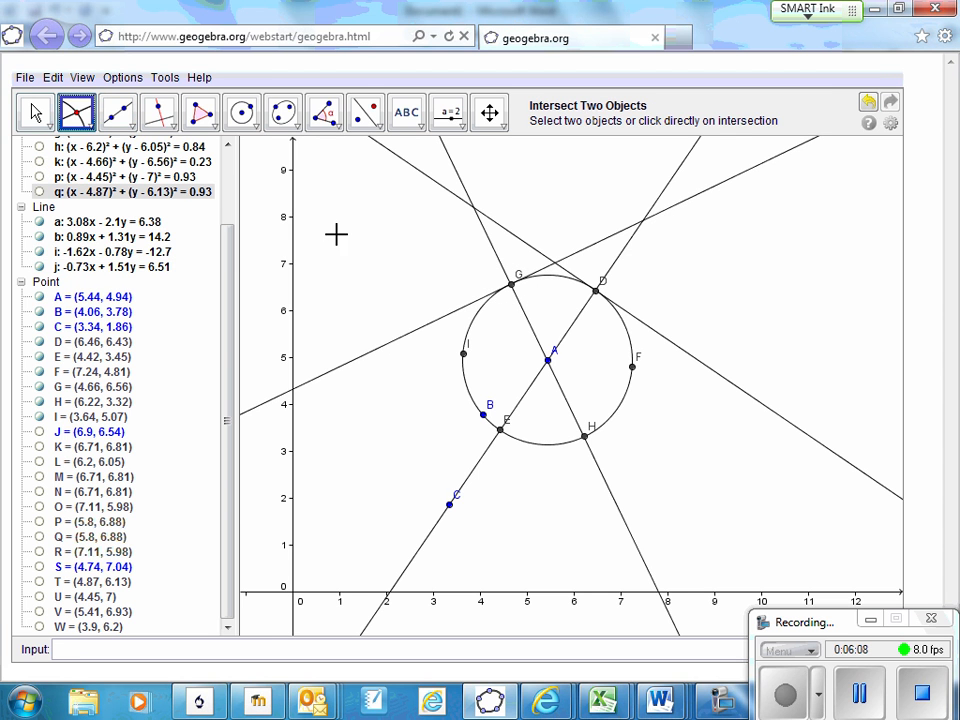
click(514, 238)
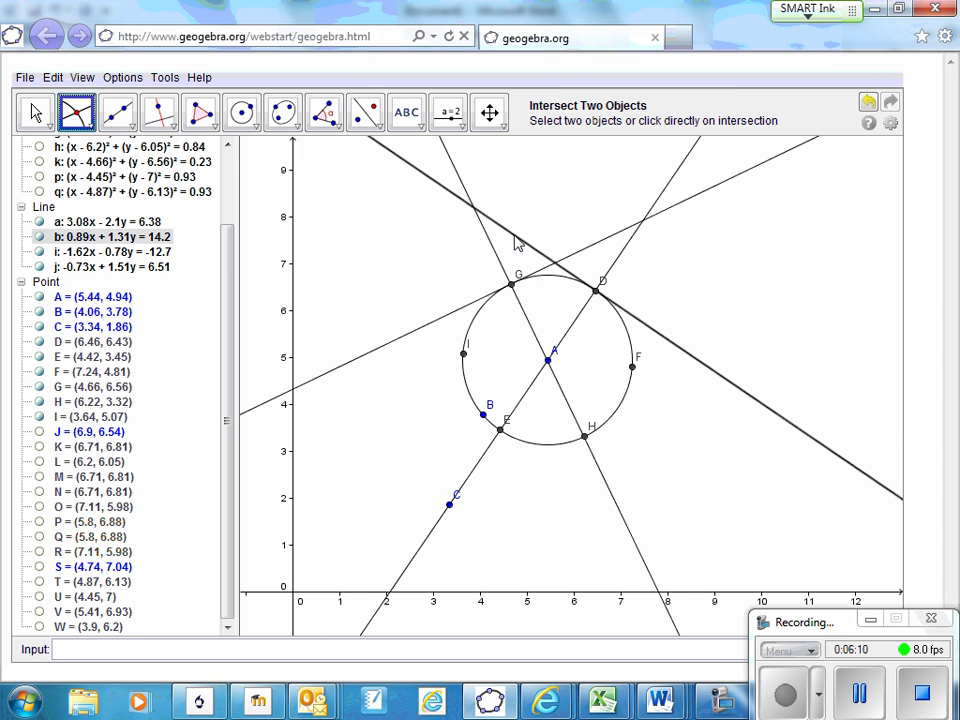
click(583, 250)
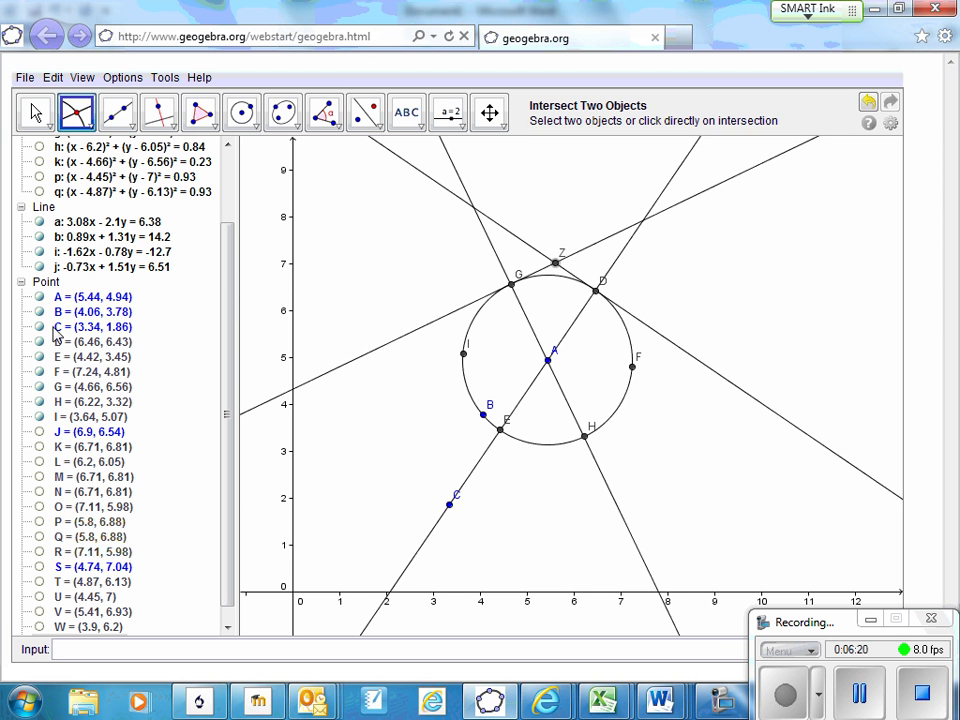
Hide line a through A and D and line i through A and G, keeping tangent lines b and j shown
click(40, 267)
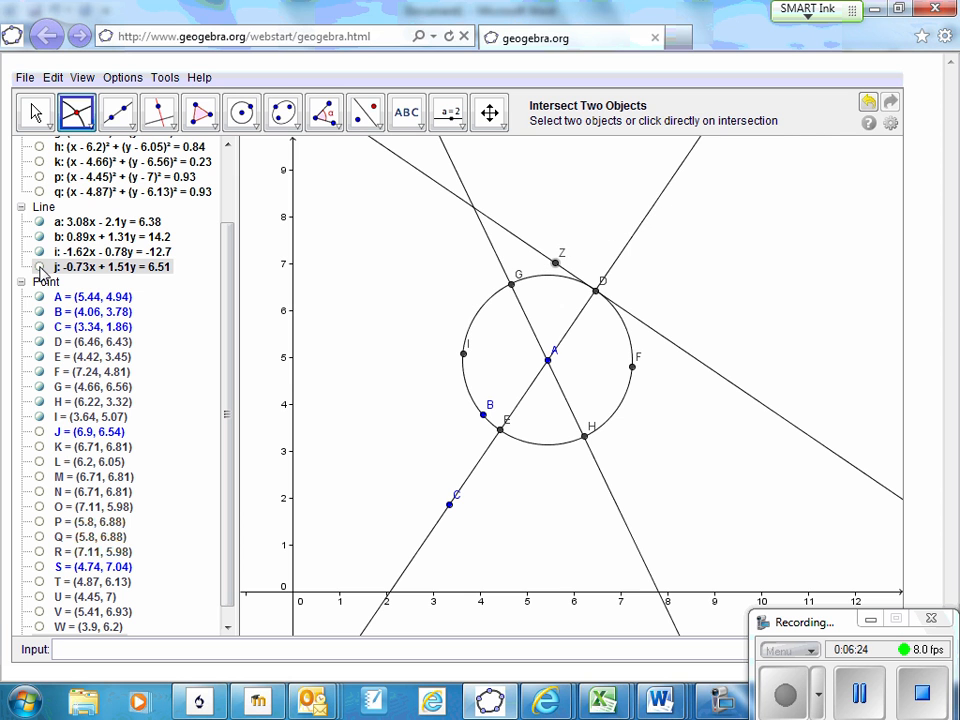
click(40, 267)
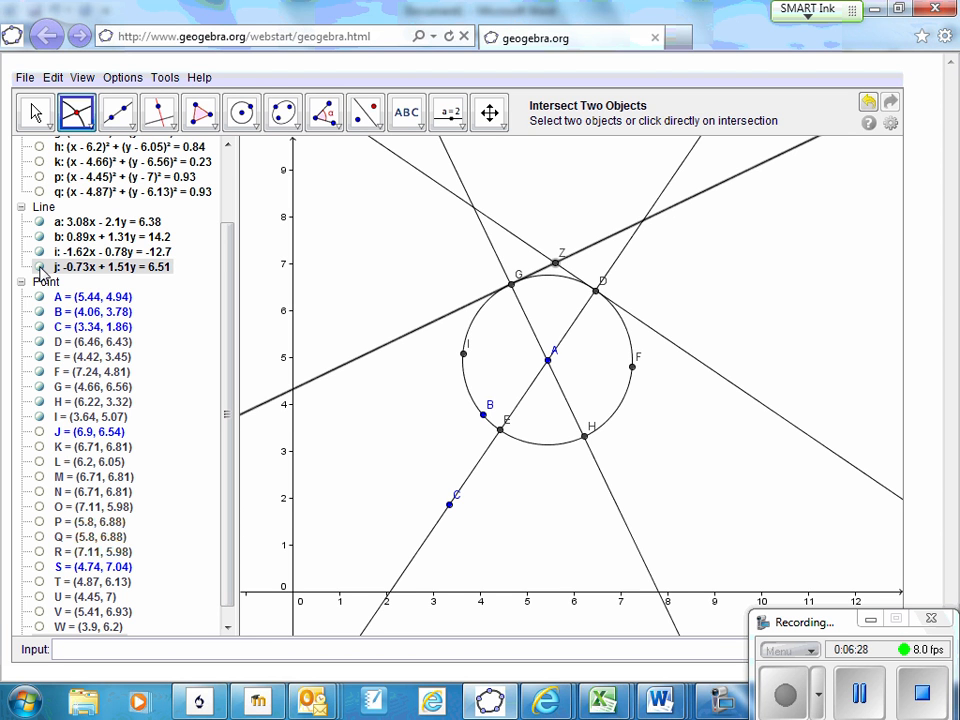
click(40, 237)
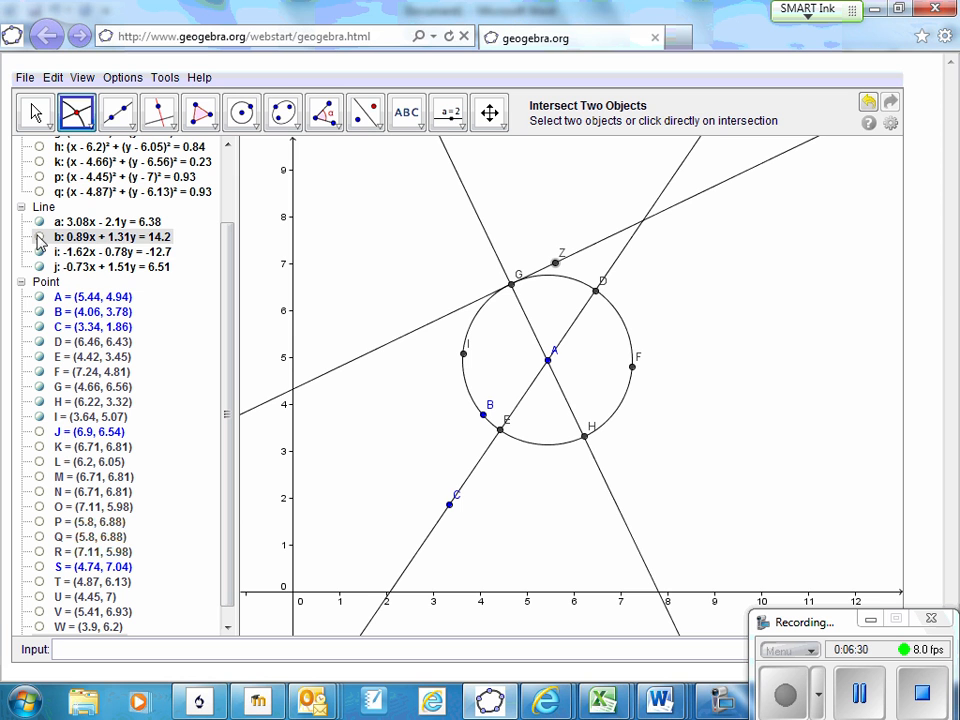
click(40, 252)
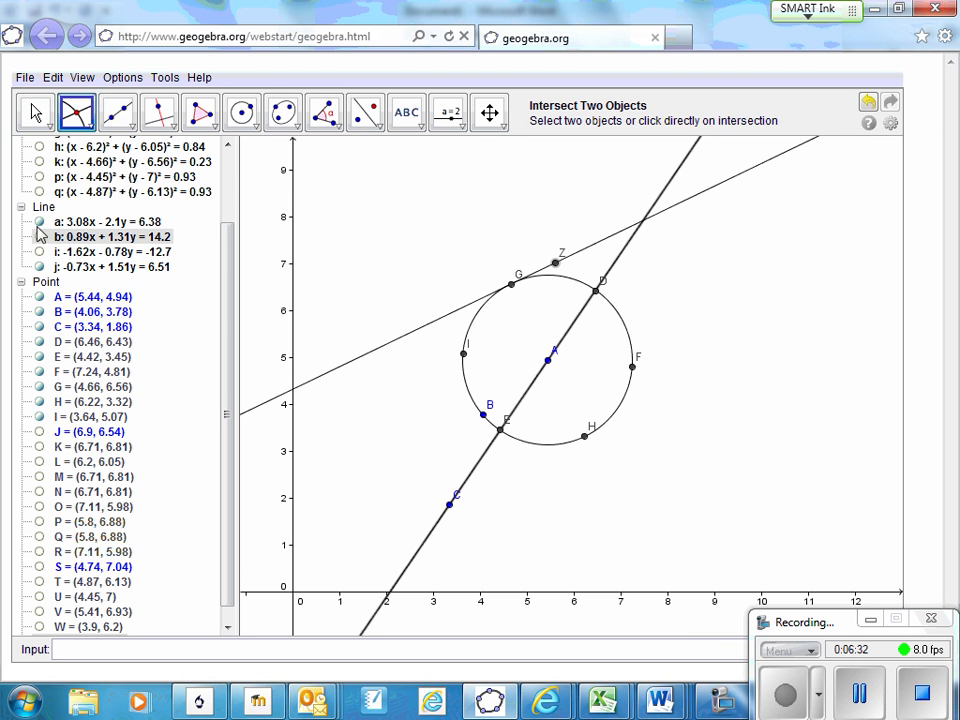
click(40, 222)
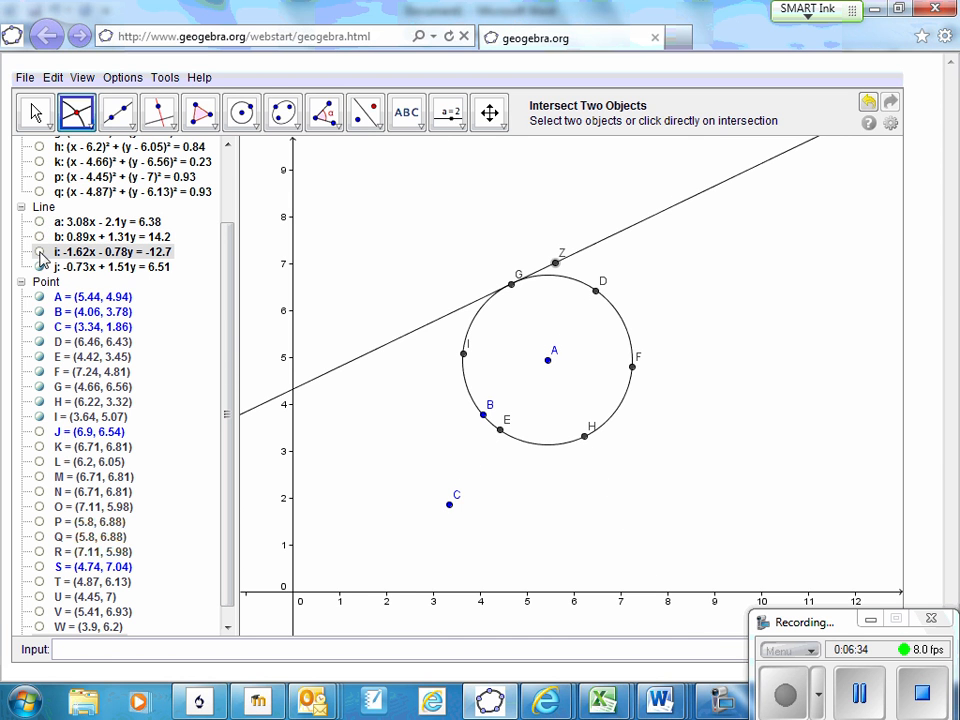
click(40, 252)
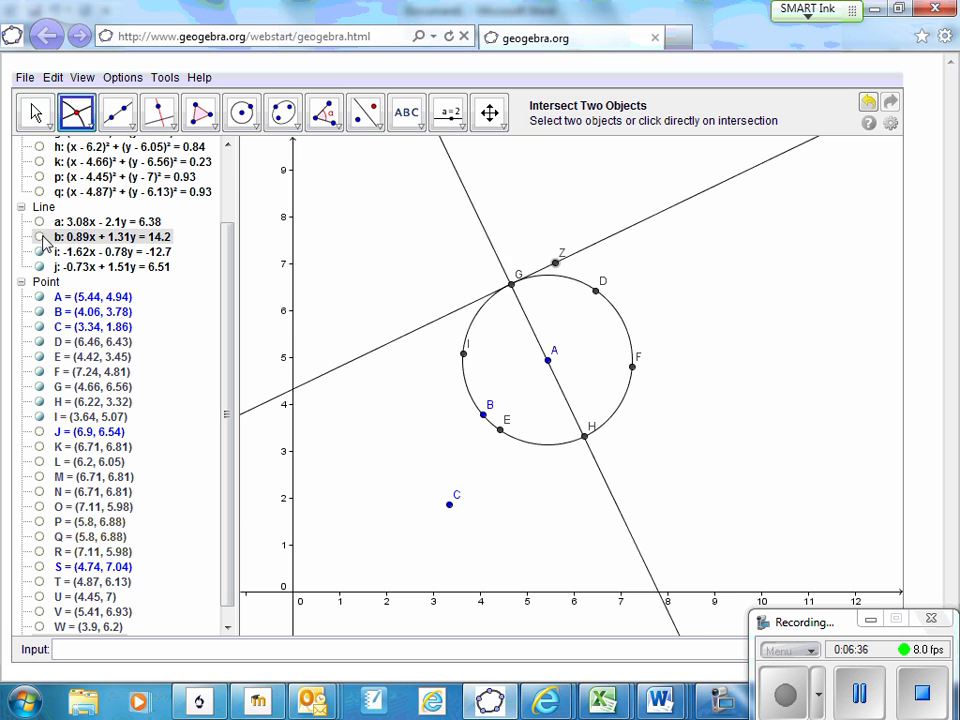
click(40, 237)
click(40, 252)
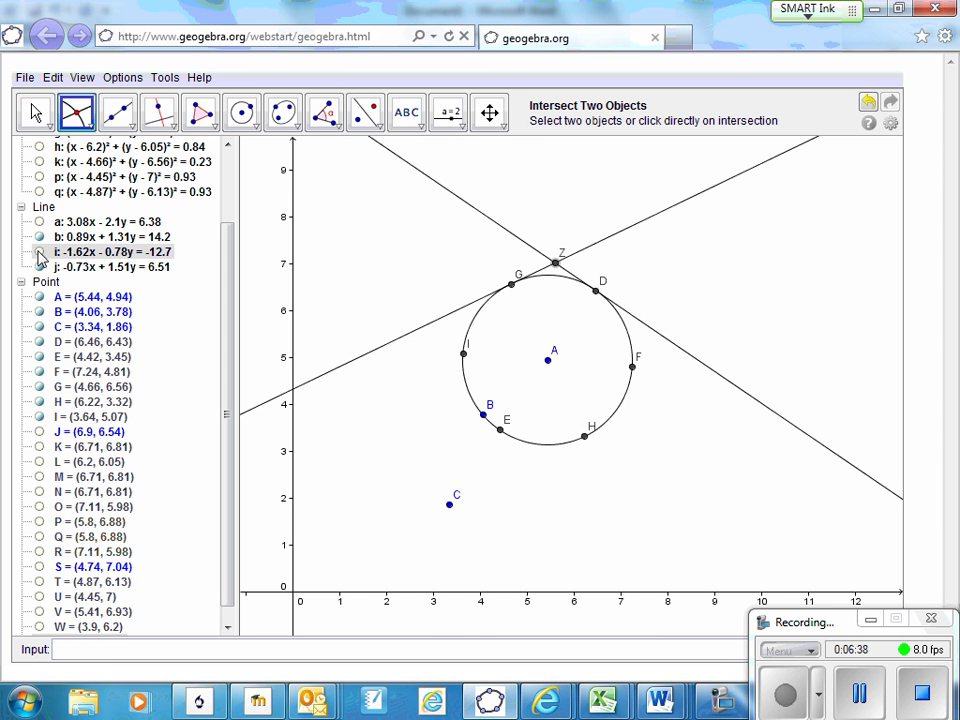